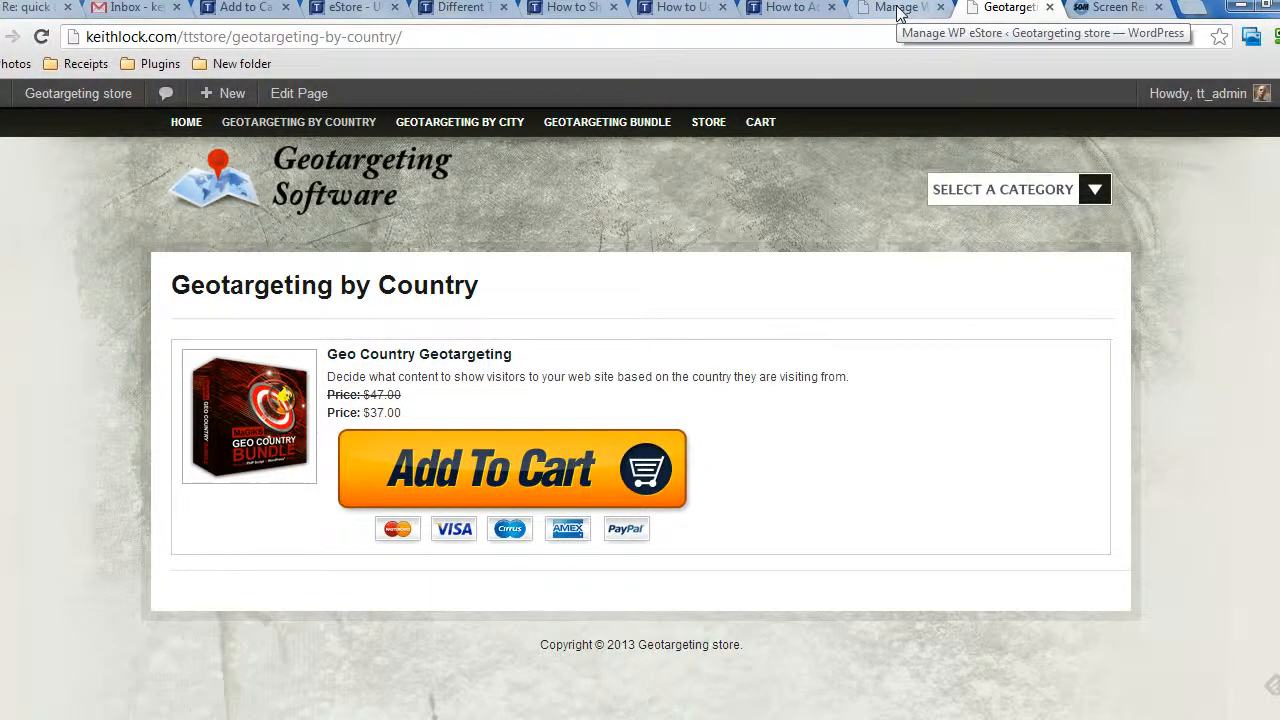
Step: Open the Geo Country Geotargeting product for editing in the store admin and expand its additional product details
left_click(897, 10)
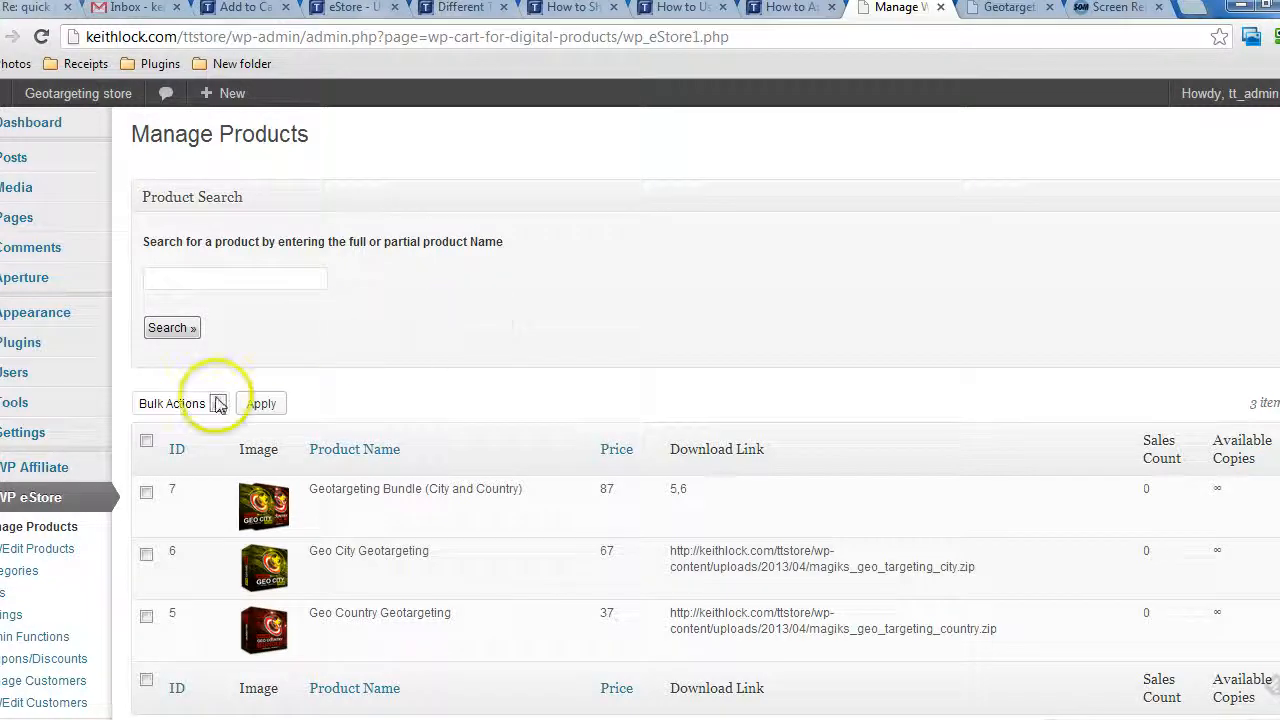
scroll(175, 400, "down", 3)
mouse_move(177, 414)
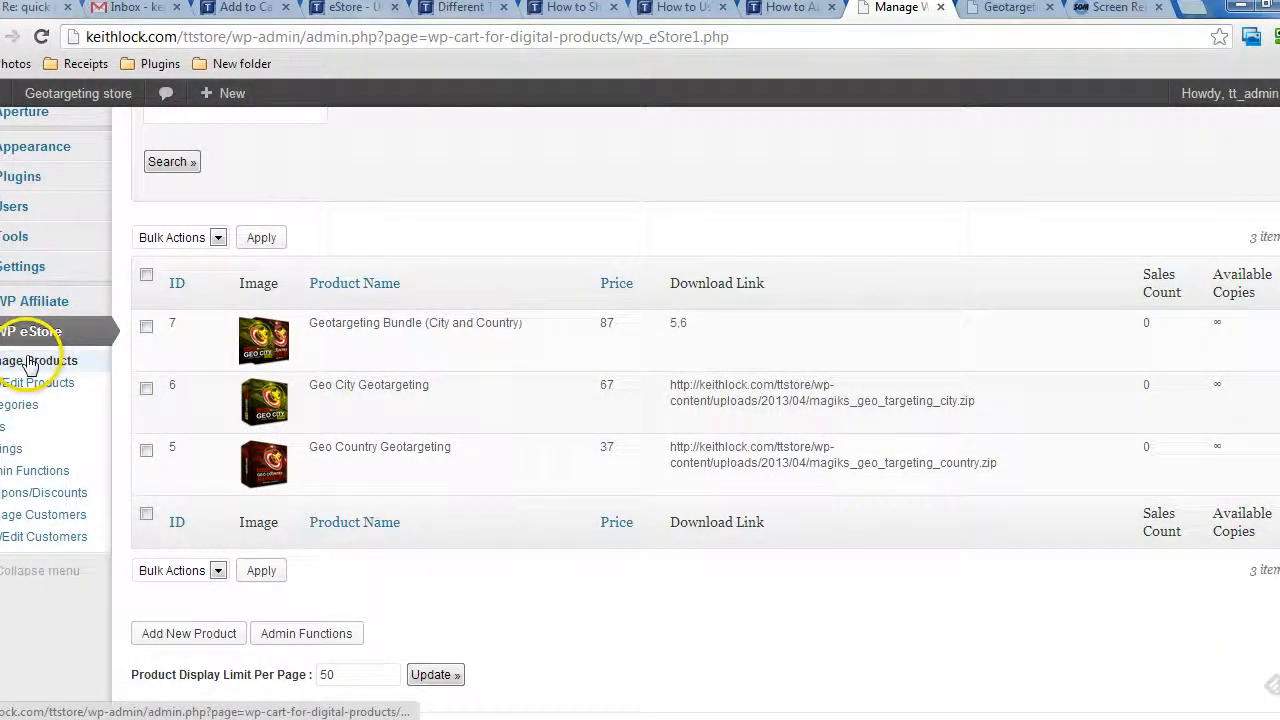
mouse_move(206, 451)
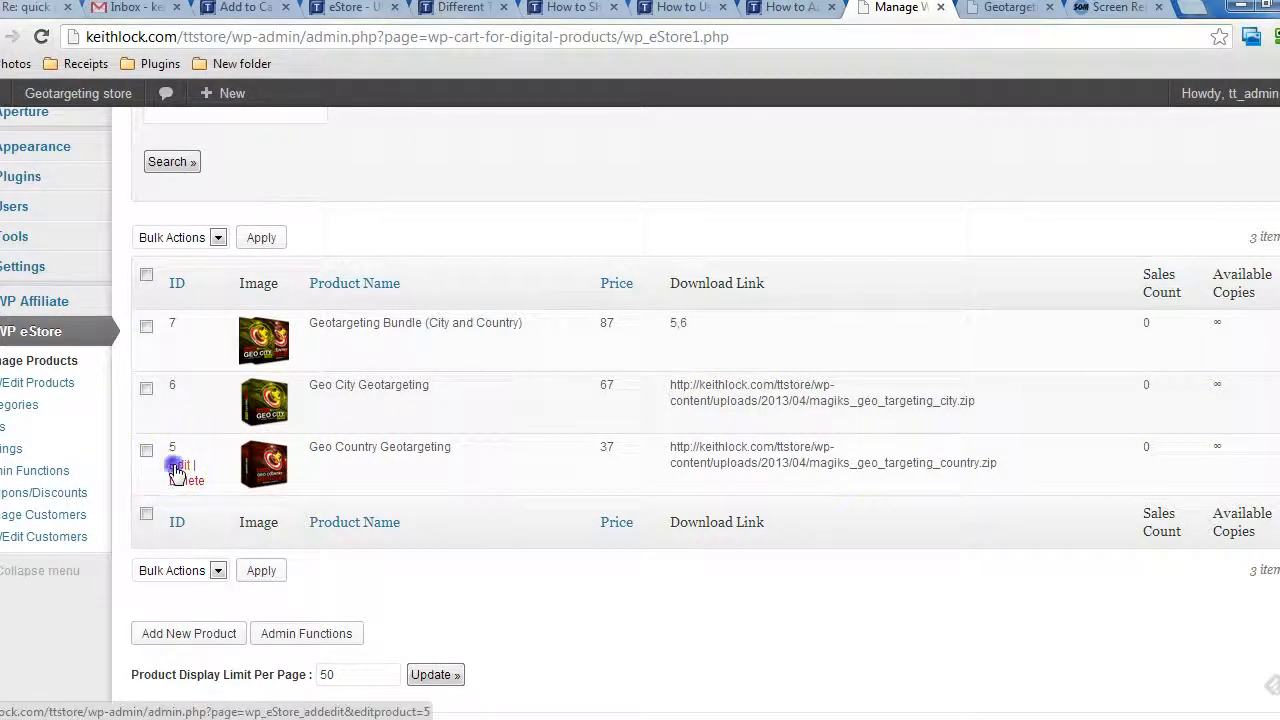
left_click(175, 470)
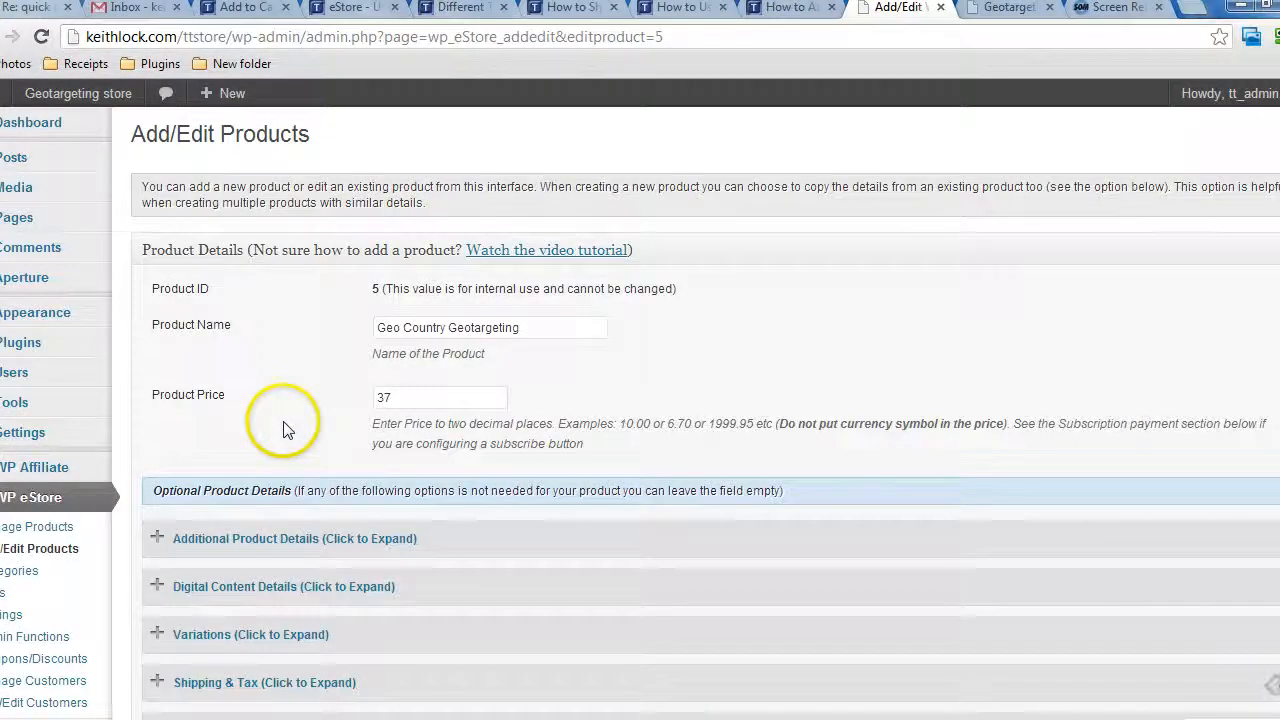
left_click(206, 540)
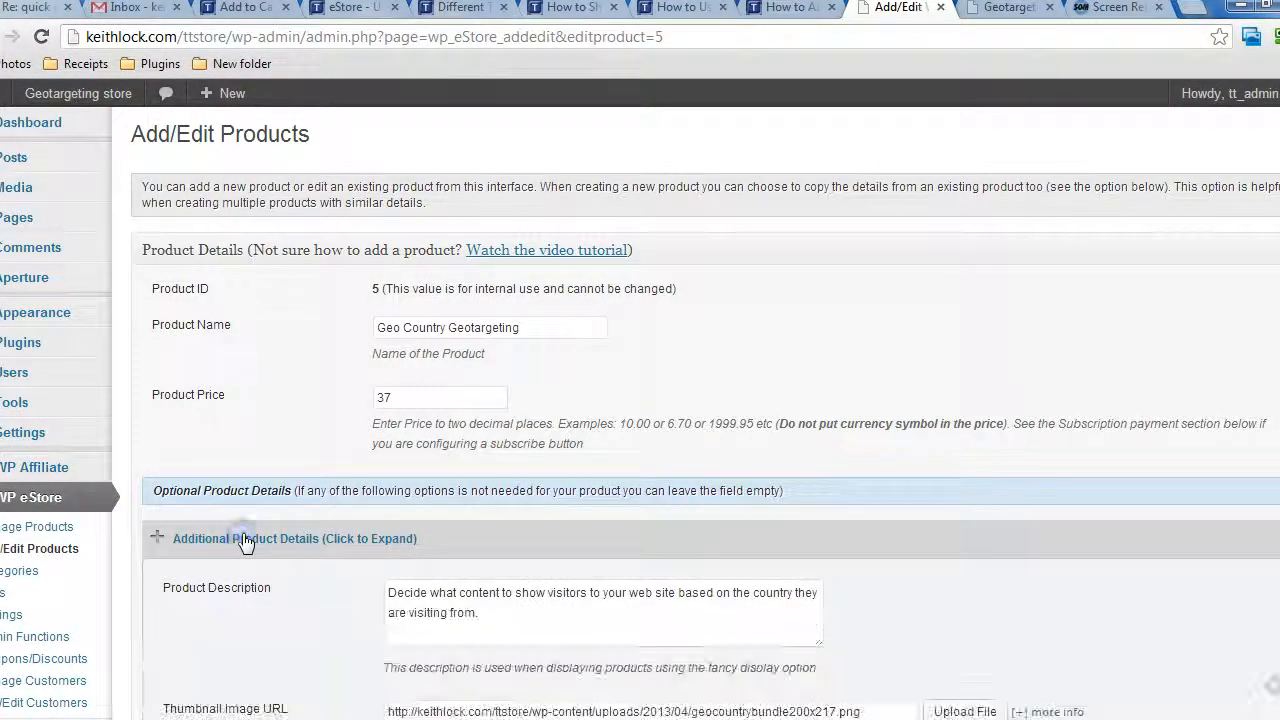
Step: Upload buy-now-flashing.gif from the desktop and use it at full size as the product's button image
scroll(343, 480, "down", 5)
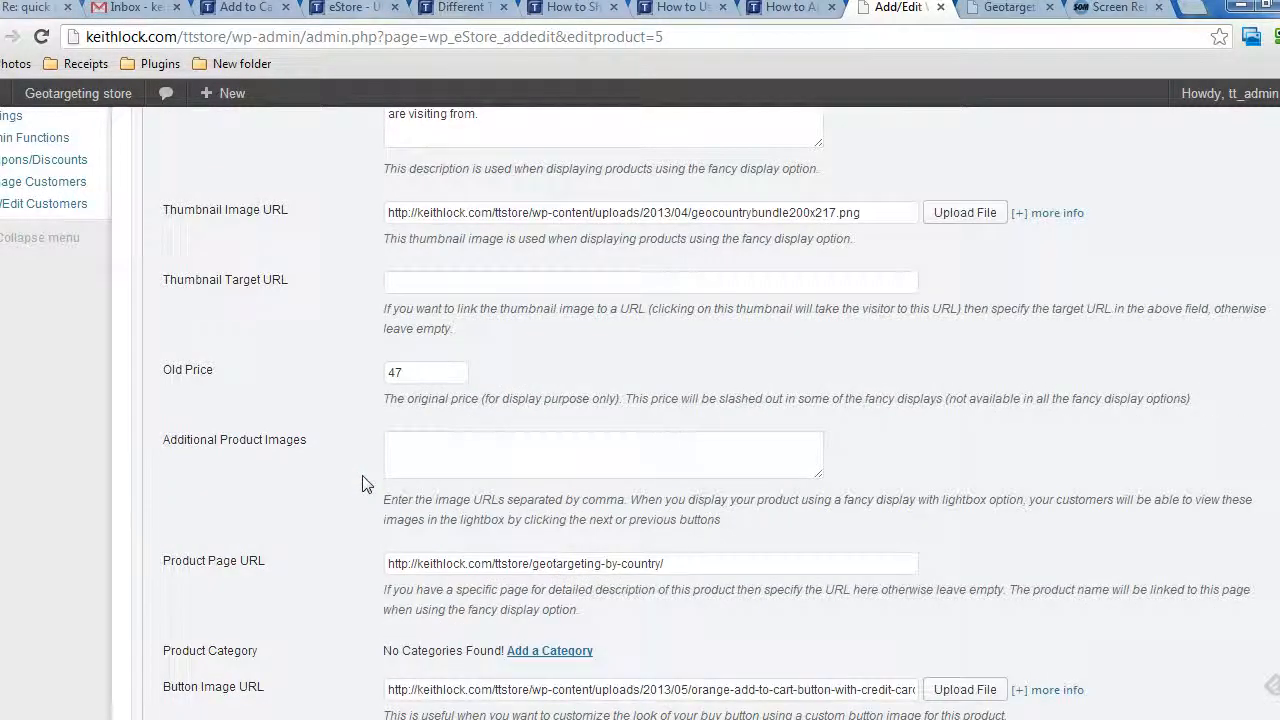
scroll(363, 484, "down", 3)
left_click(382, 364)
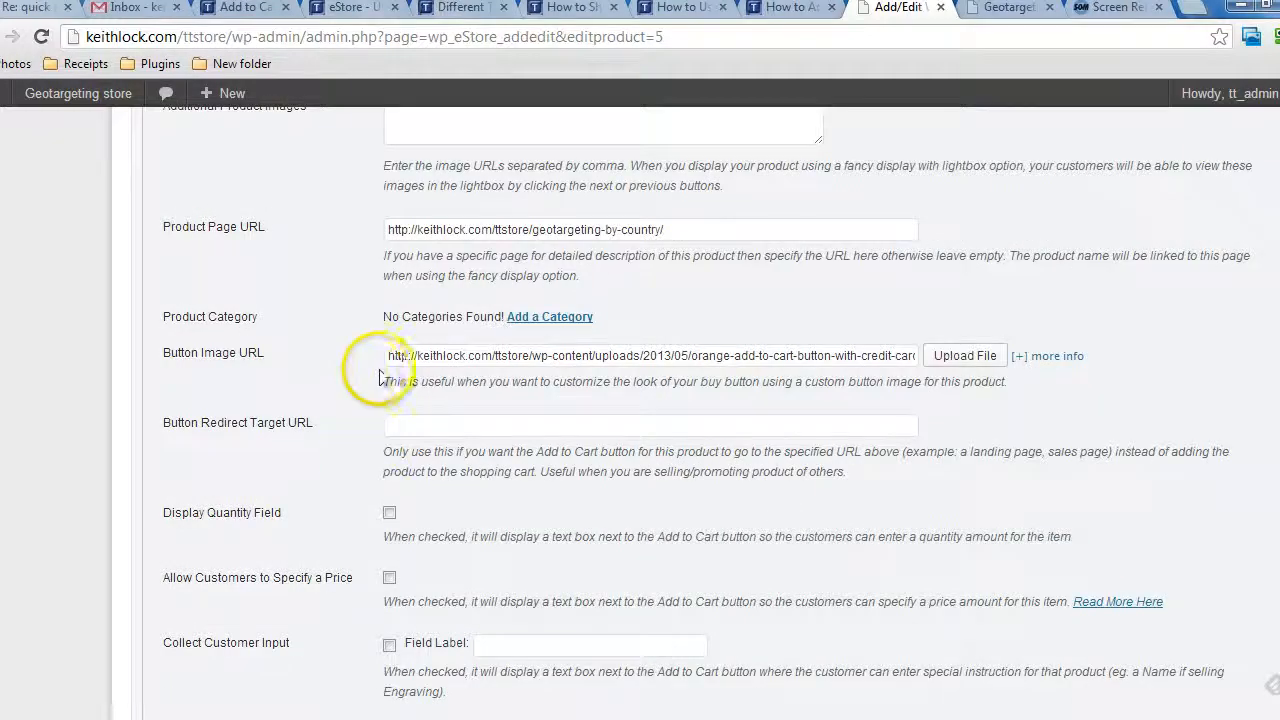
left_click(950, 358)
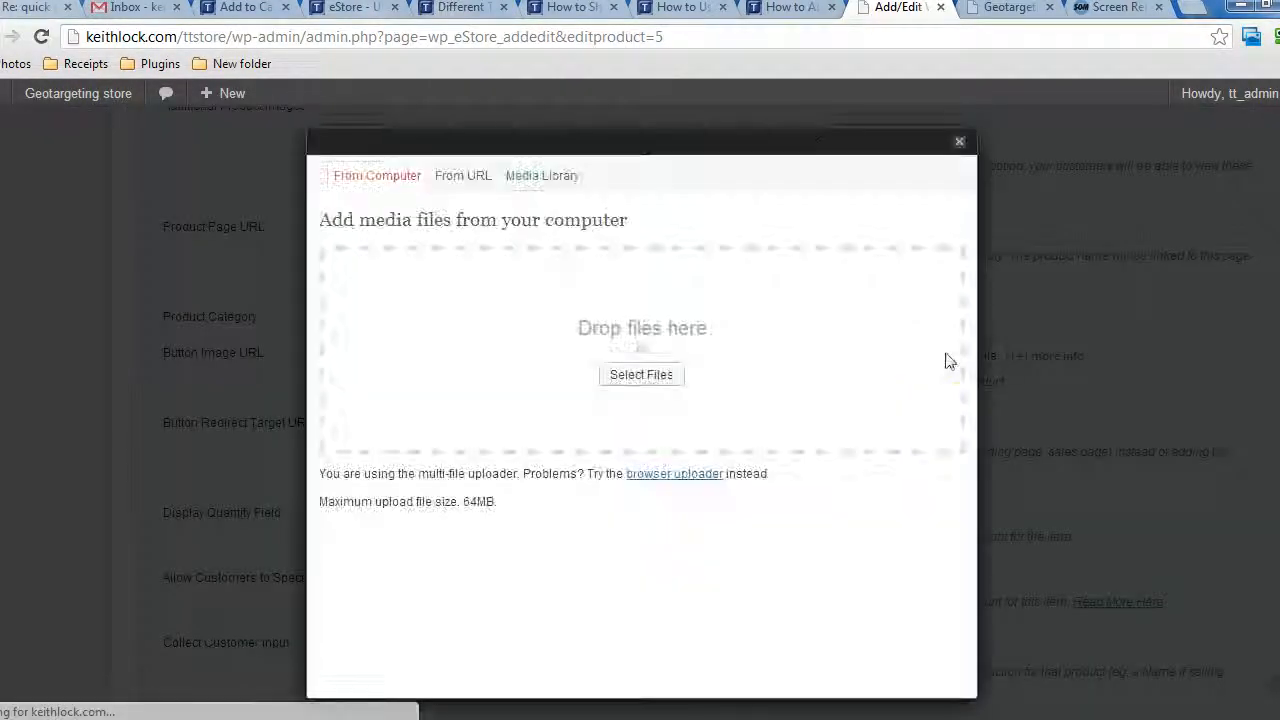
left_click(626, 375)
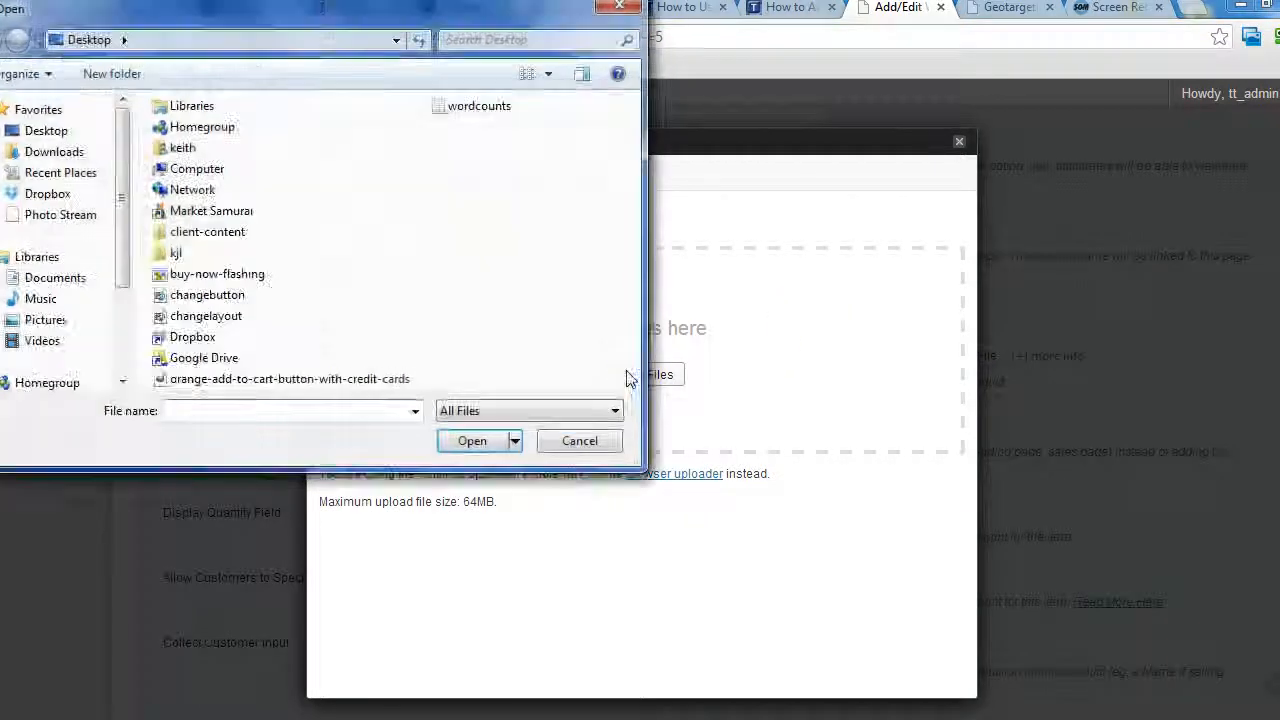
double_click(216, 275)
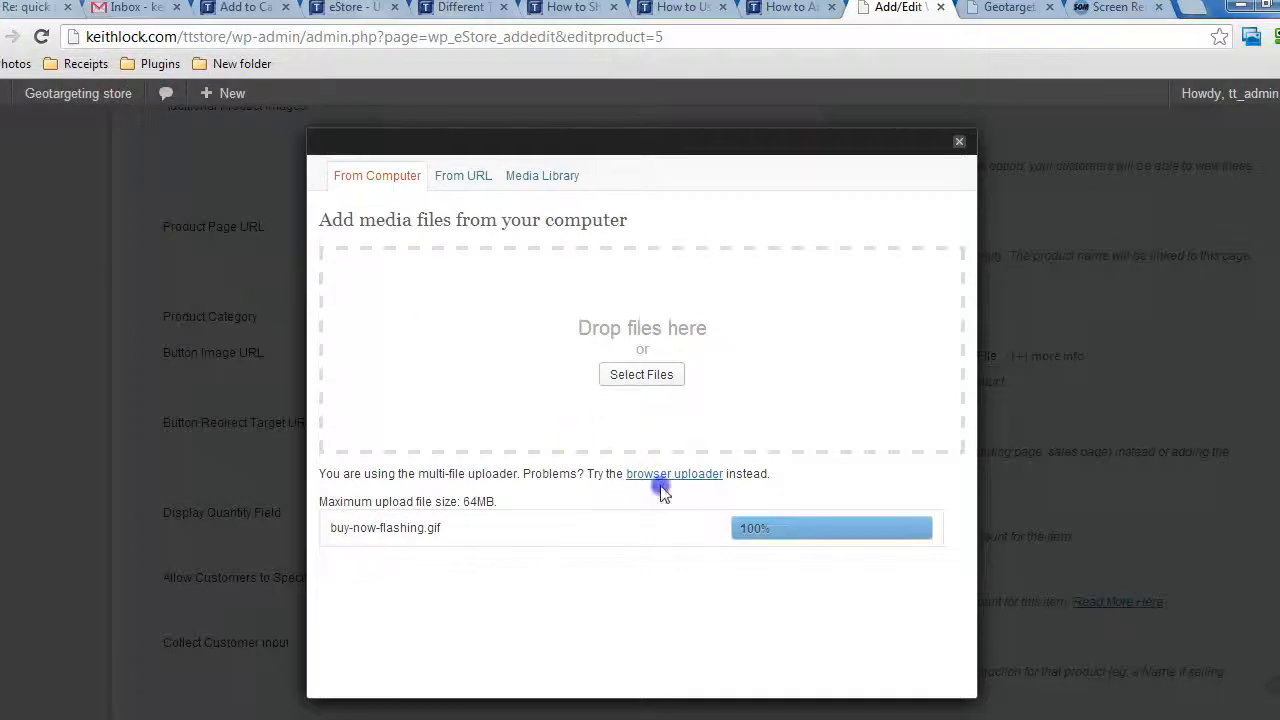
scroll(714, 400, "down", 5)
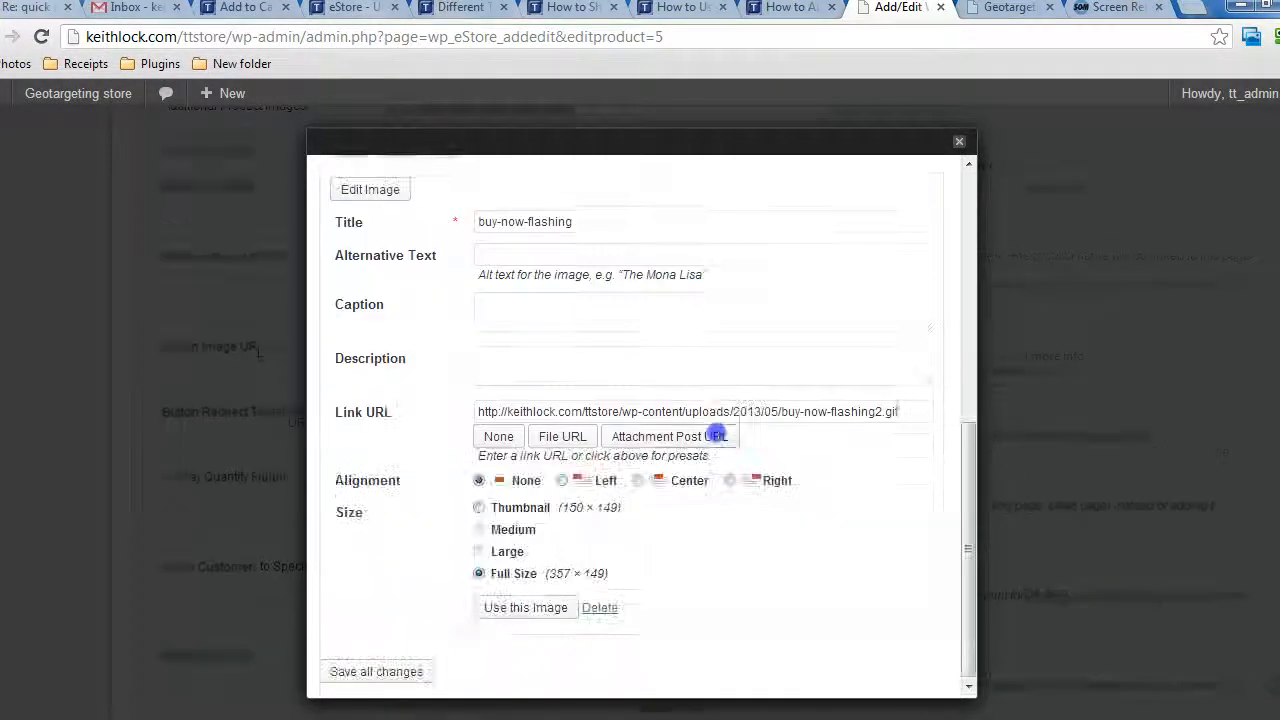
left_click(508, 607)
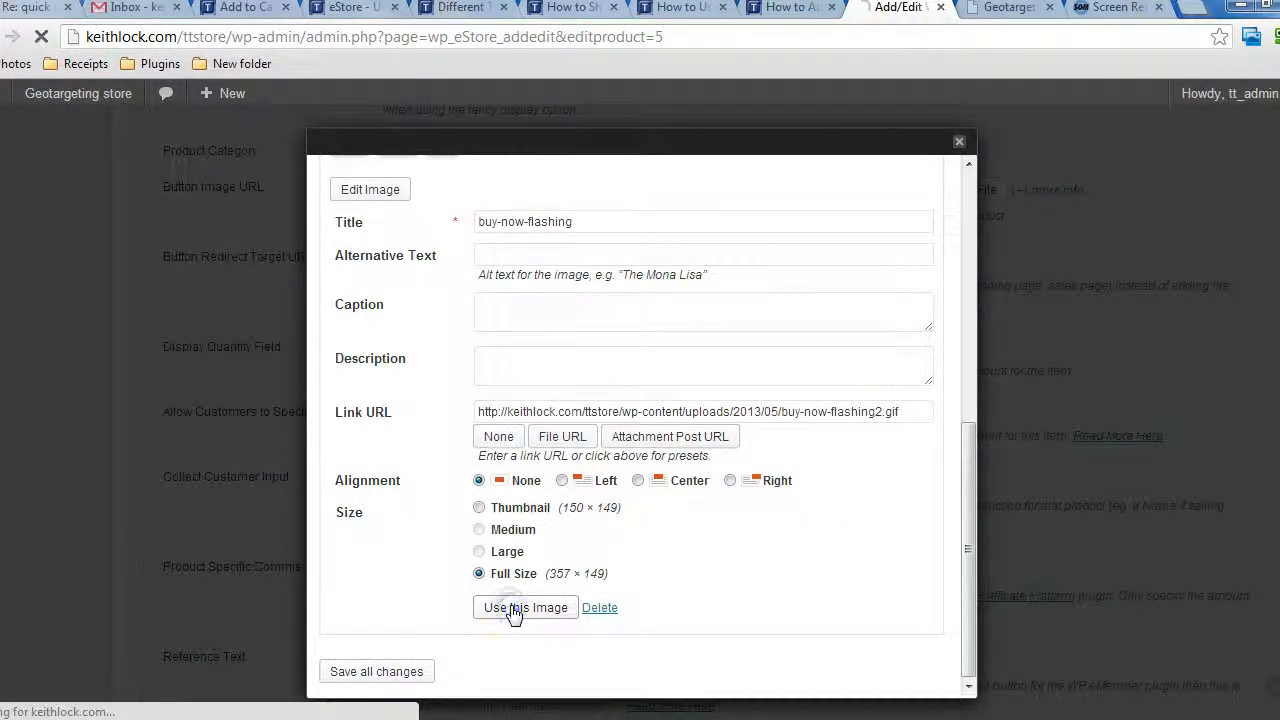
Step: Save the product and reload the Geotargeting by Country store page to check its purchase button
scroll(774, 480, "down", 9)
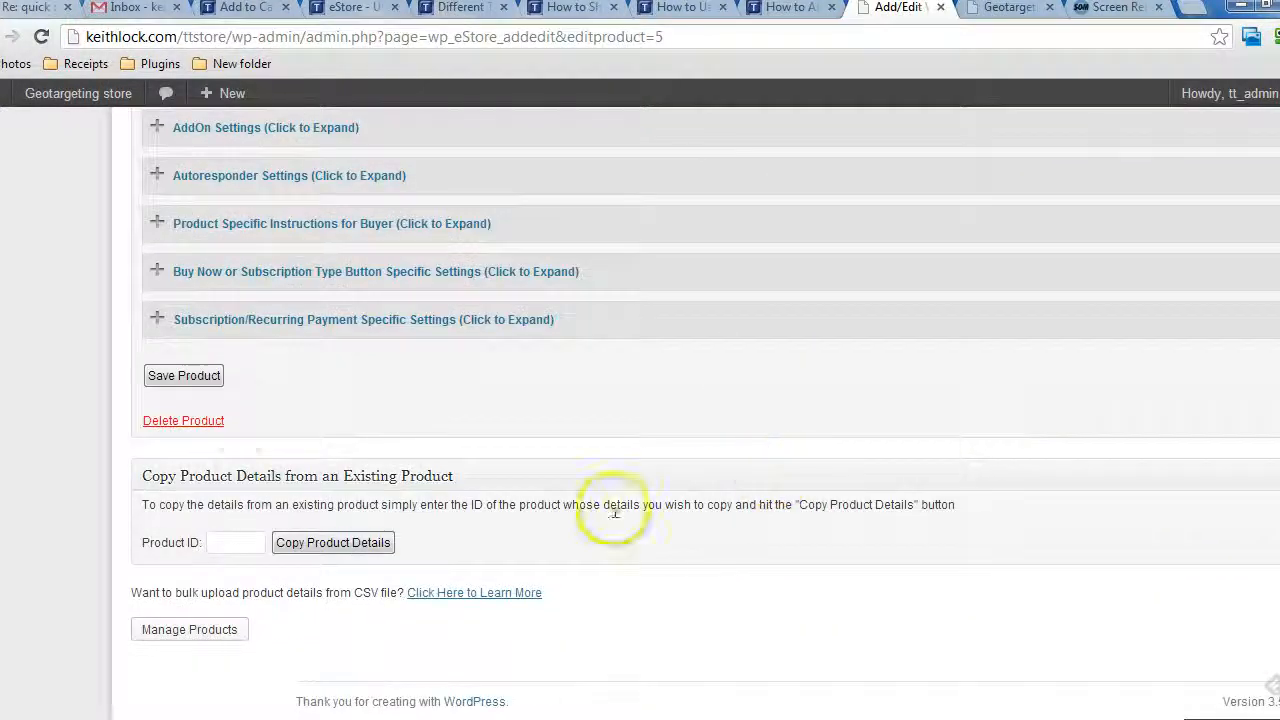
left_click(190, 376)
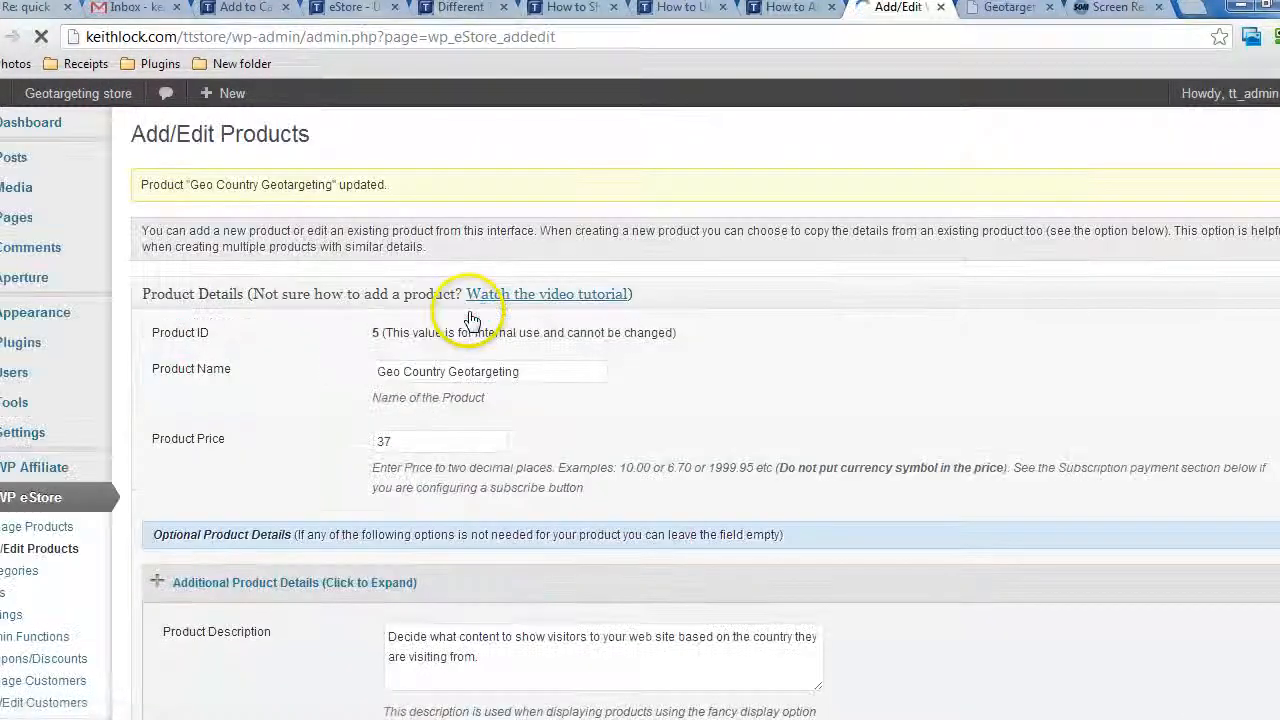
left_click(1005, 8)
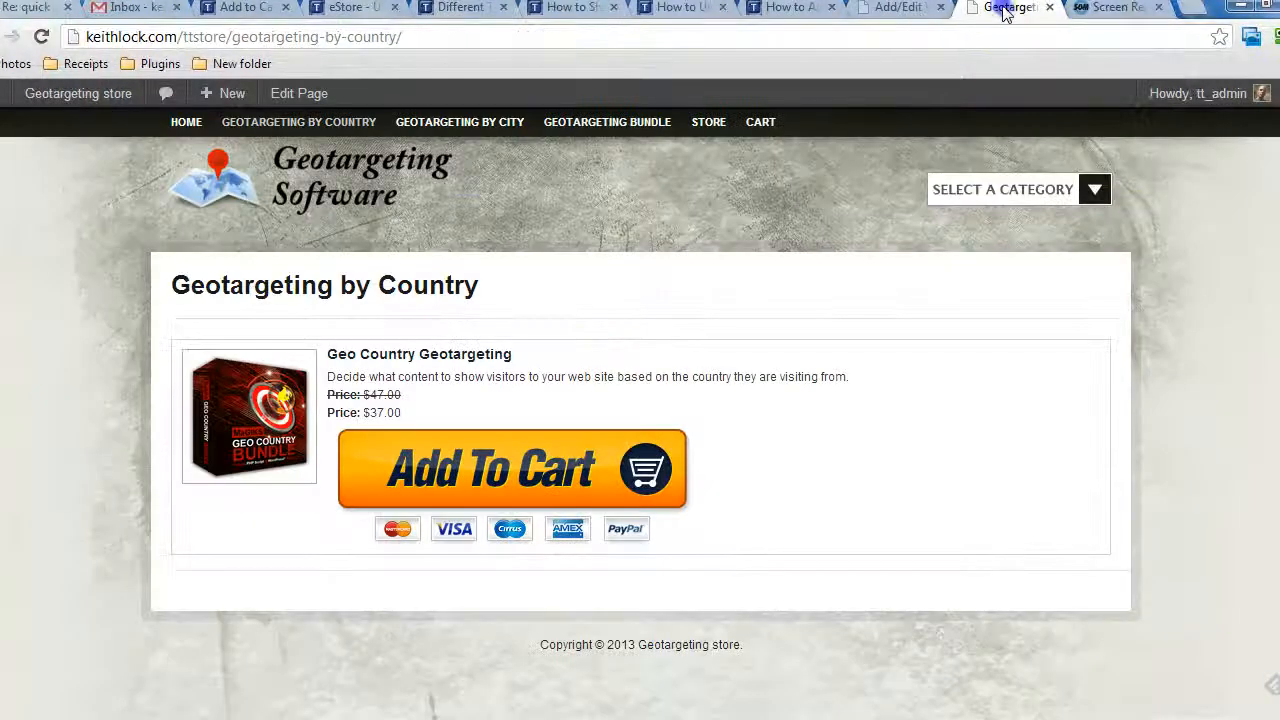
left_click(41, 37)
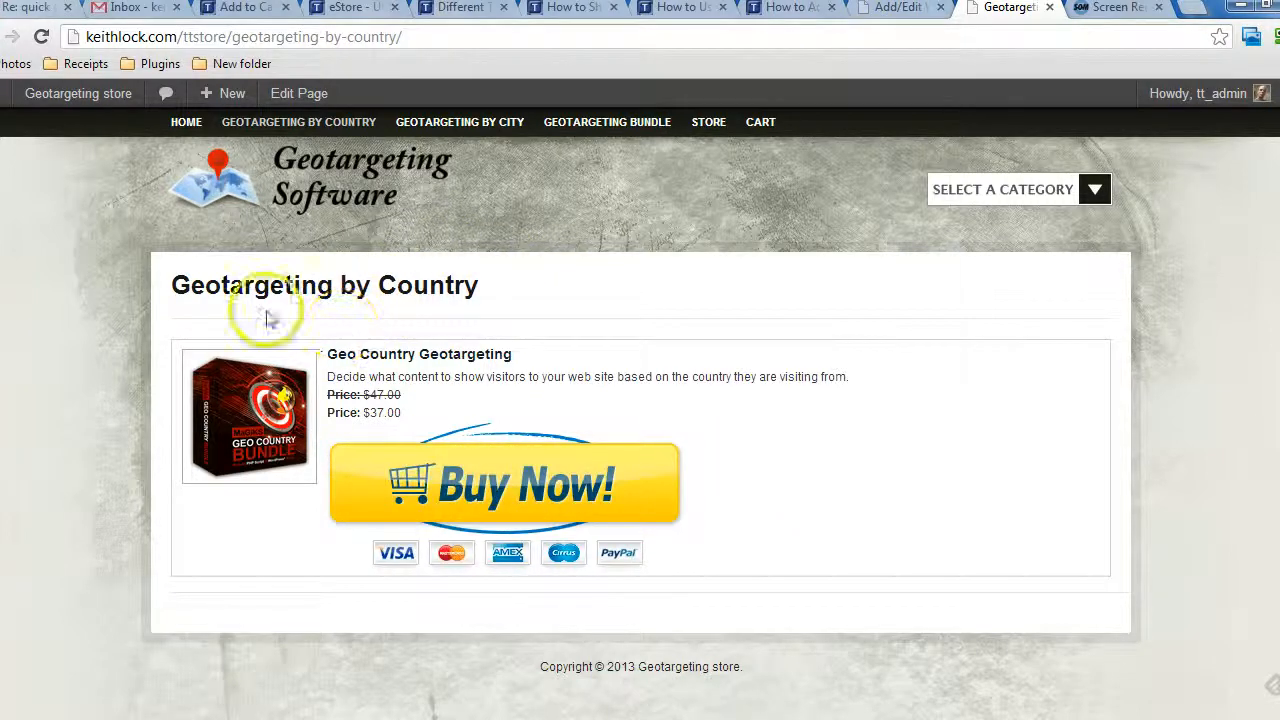
Step: Open the Geotargeting by Country page for editing from the site's list of pages
left_click(885, 8)
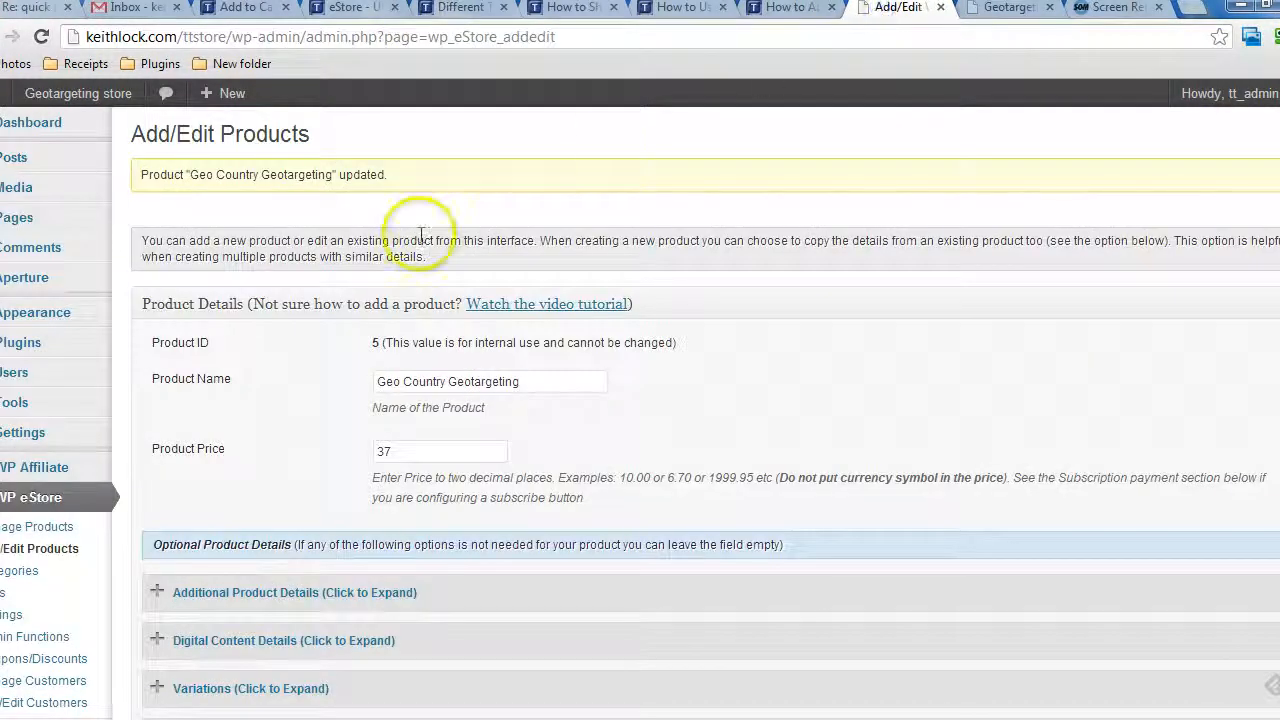
mouse_move(30, 218)
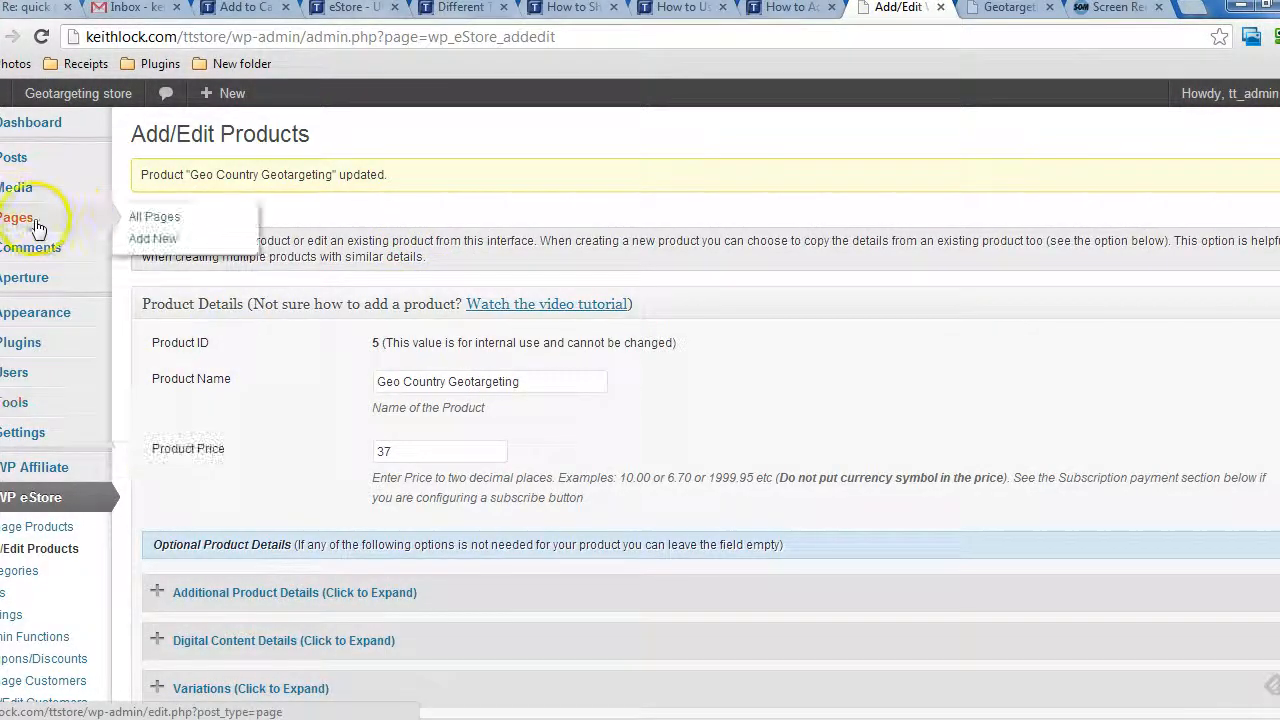
left_click(130, 216)
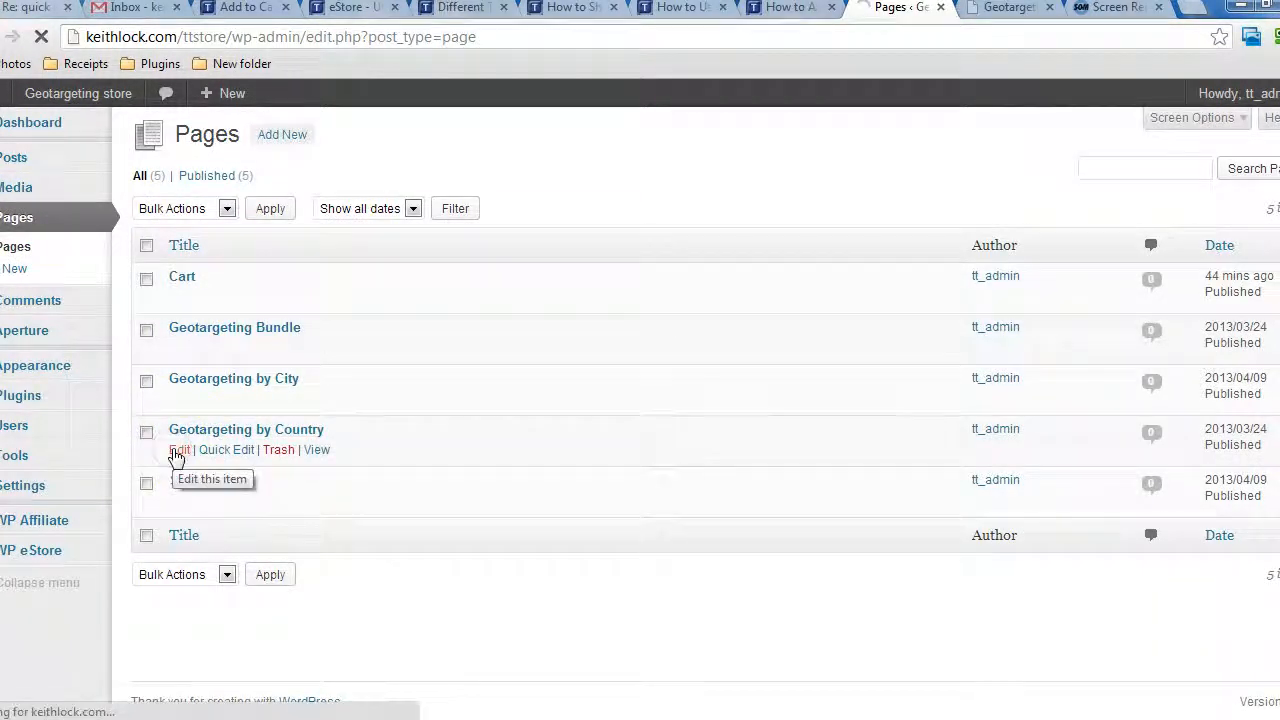
left_click(175, 449)
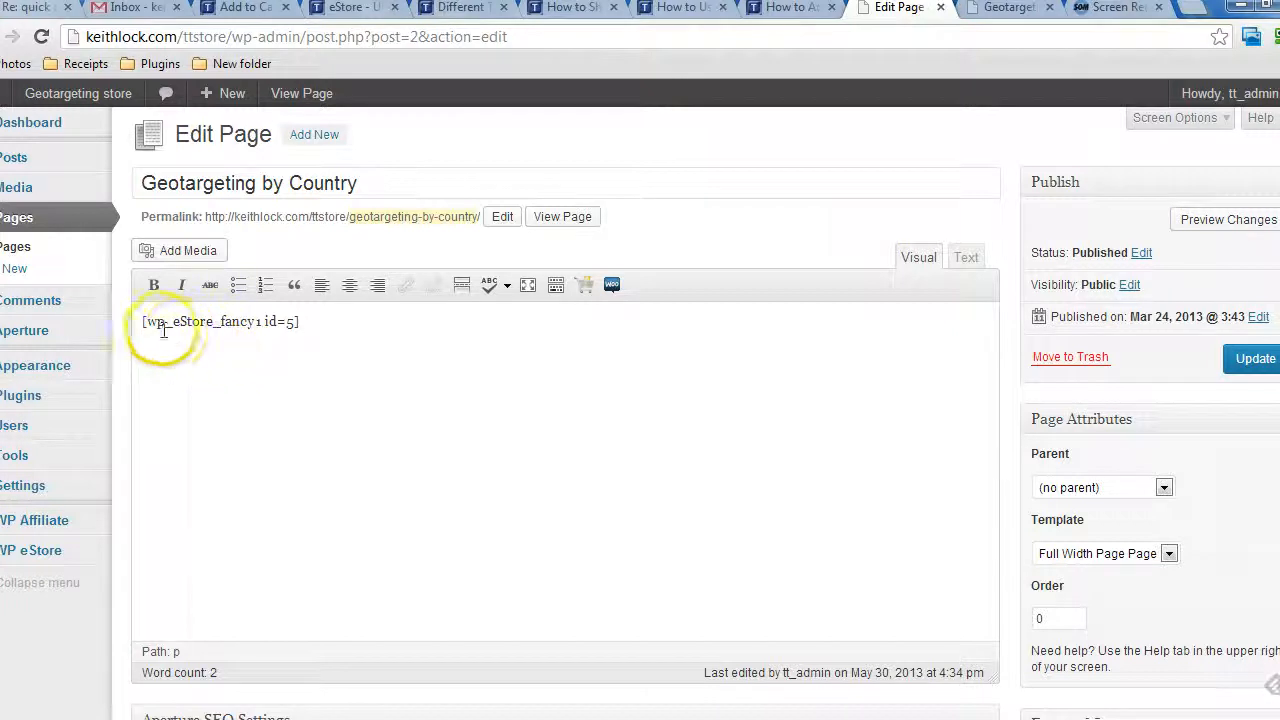
Step: Delete the wp_eStore_fancy1 shortcode from the page content
left_click(145, 321)
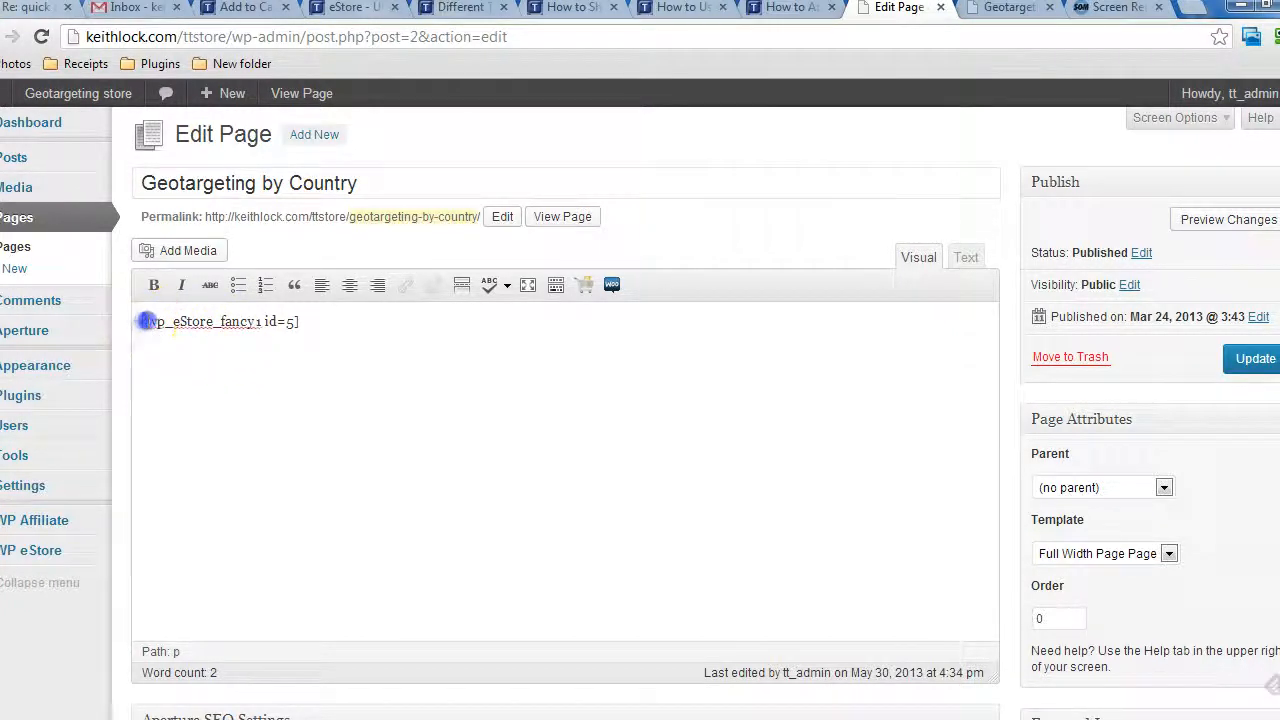
left_click_drag(185, 321, 310, 322)
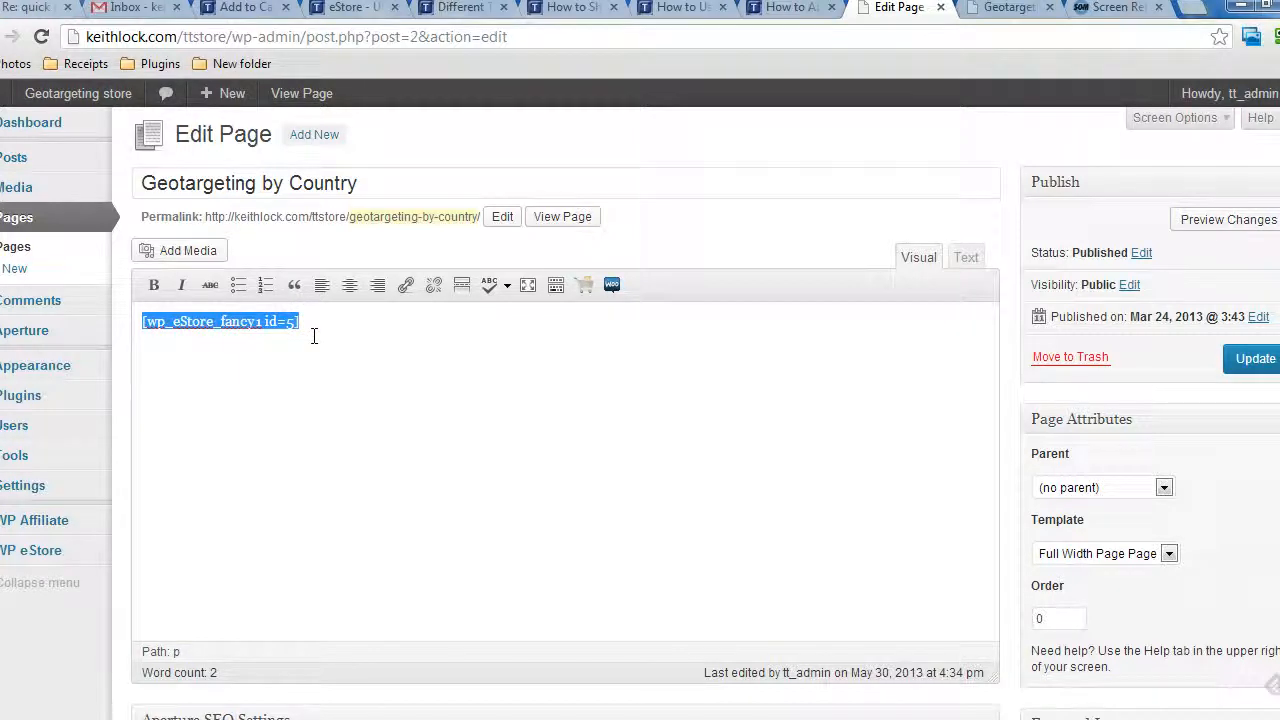
left_click(975, 10)
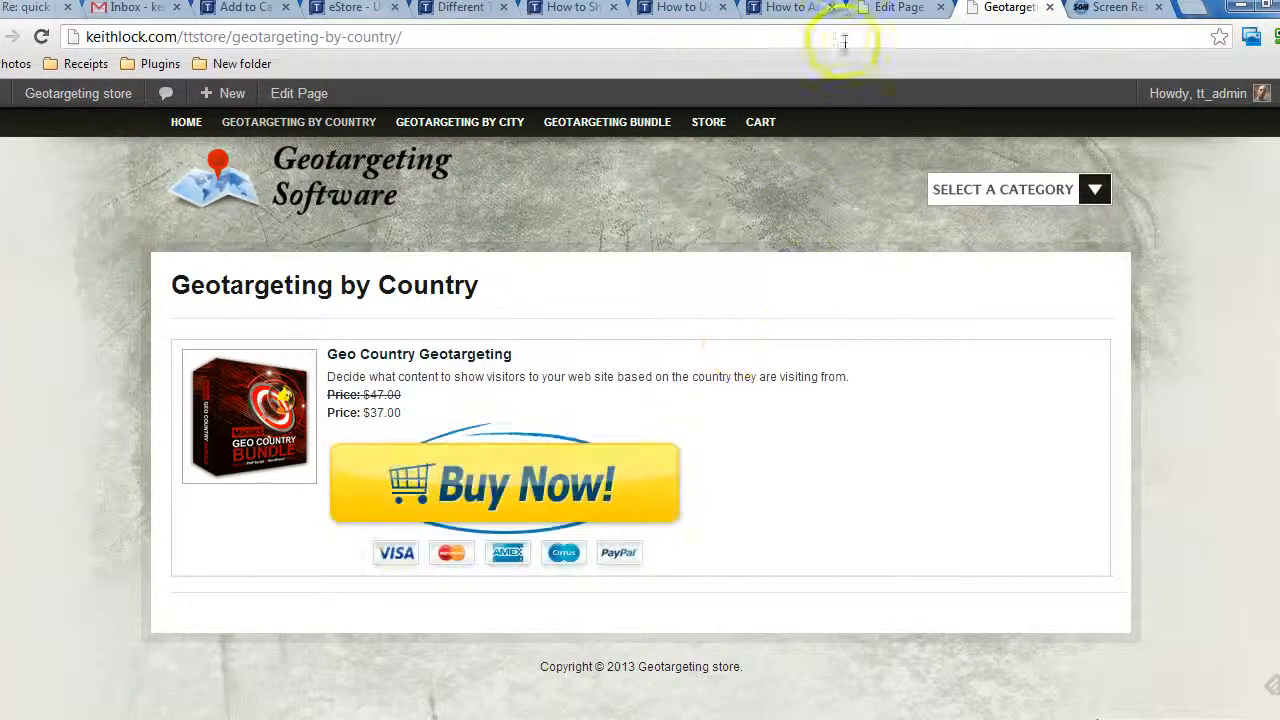
left_click(894, 10)
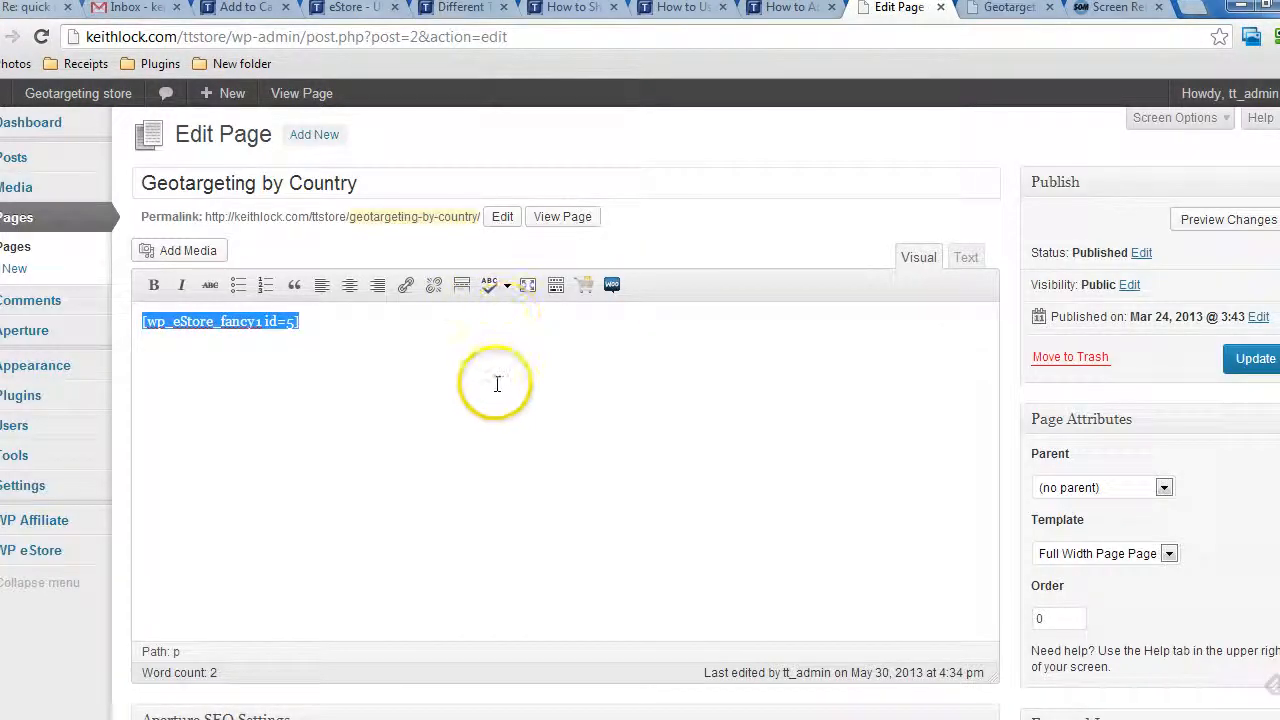
key("Delete")
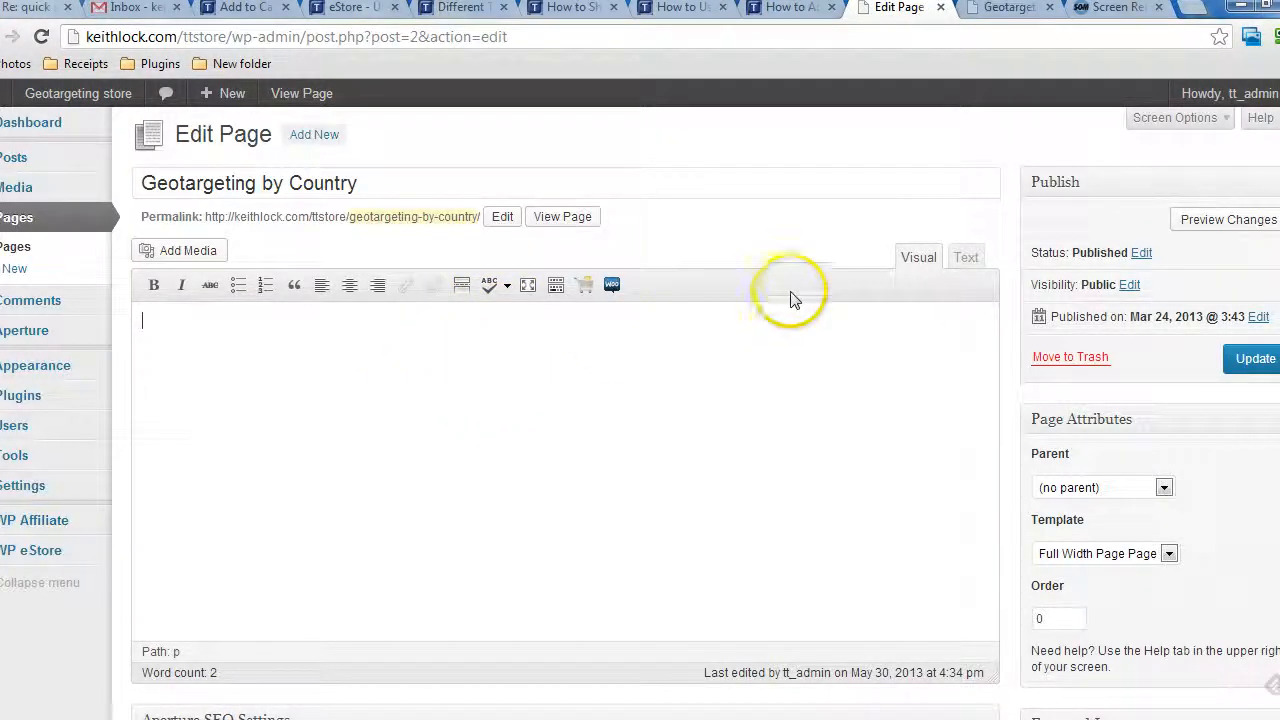
Step: Insert the wp_eStore_buy_now_fancy shortcode with ID 5 into the page content and update the page
left_click(966, 259)
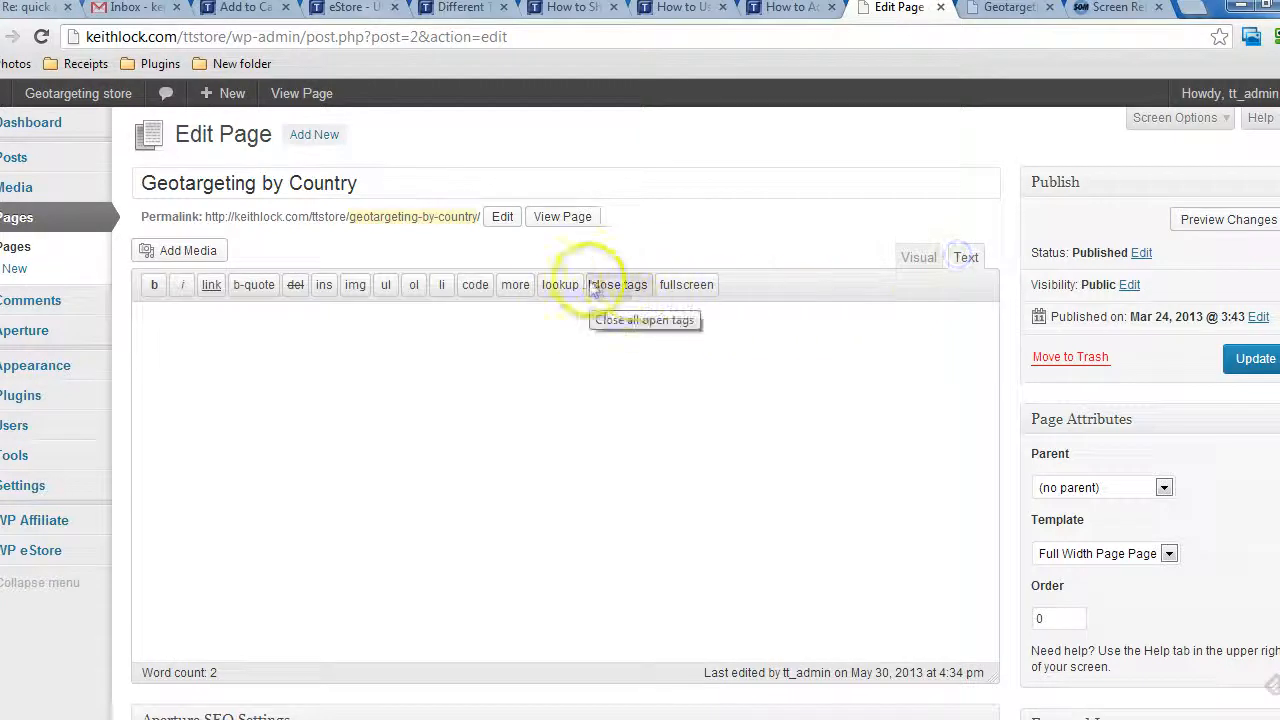
double_click(915, 258)
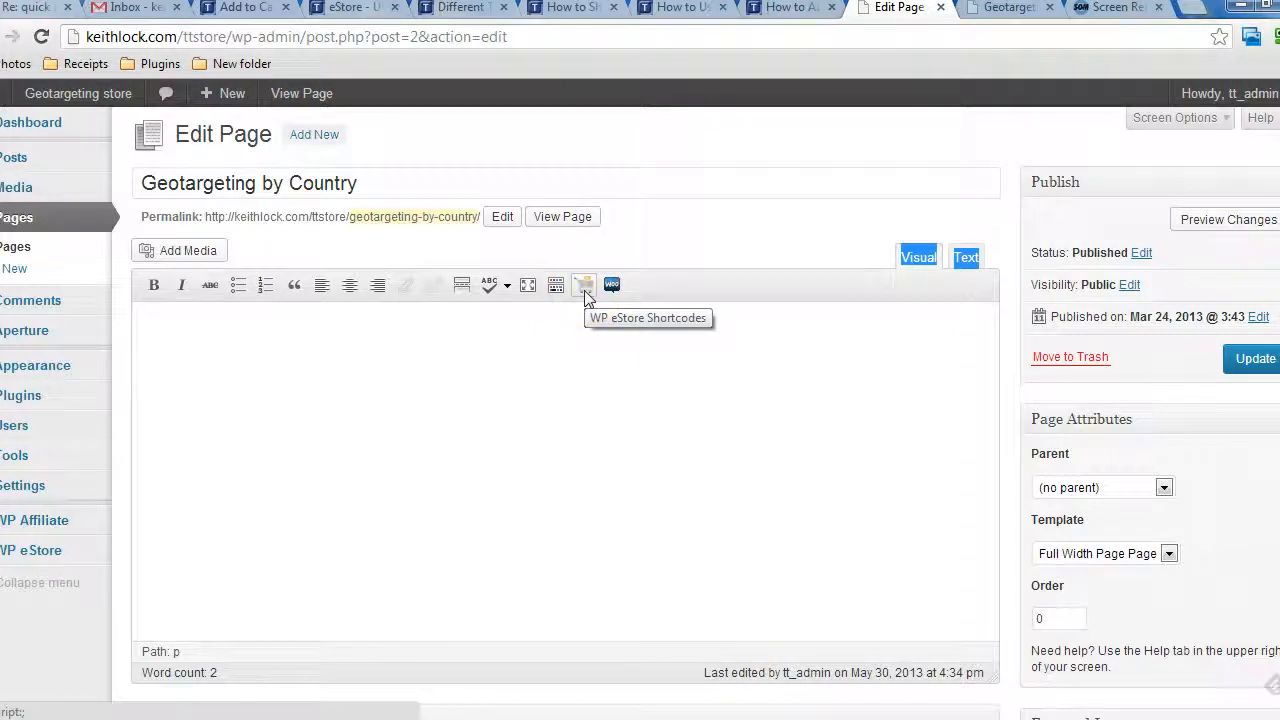
left_click(585, 287)
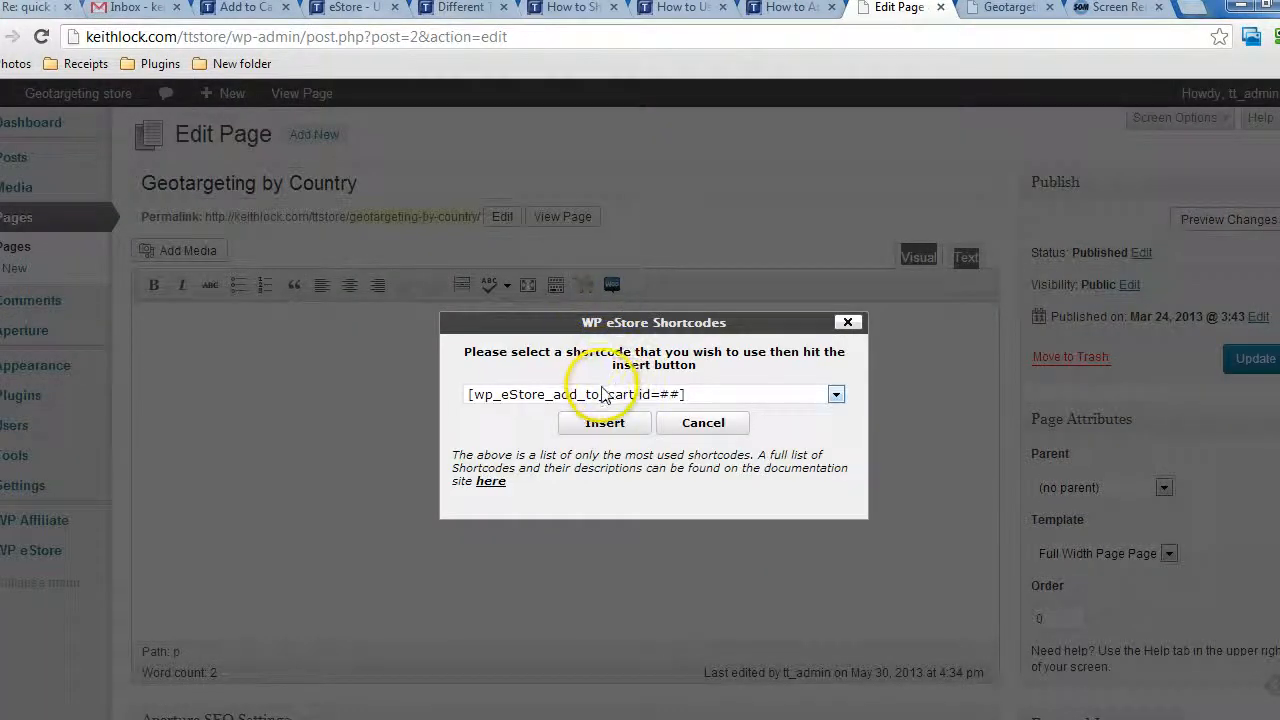
left_click(660, 395)
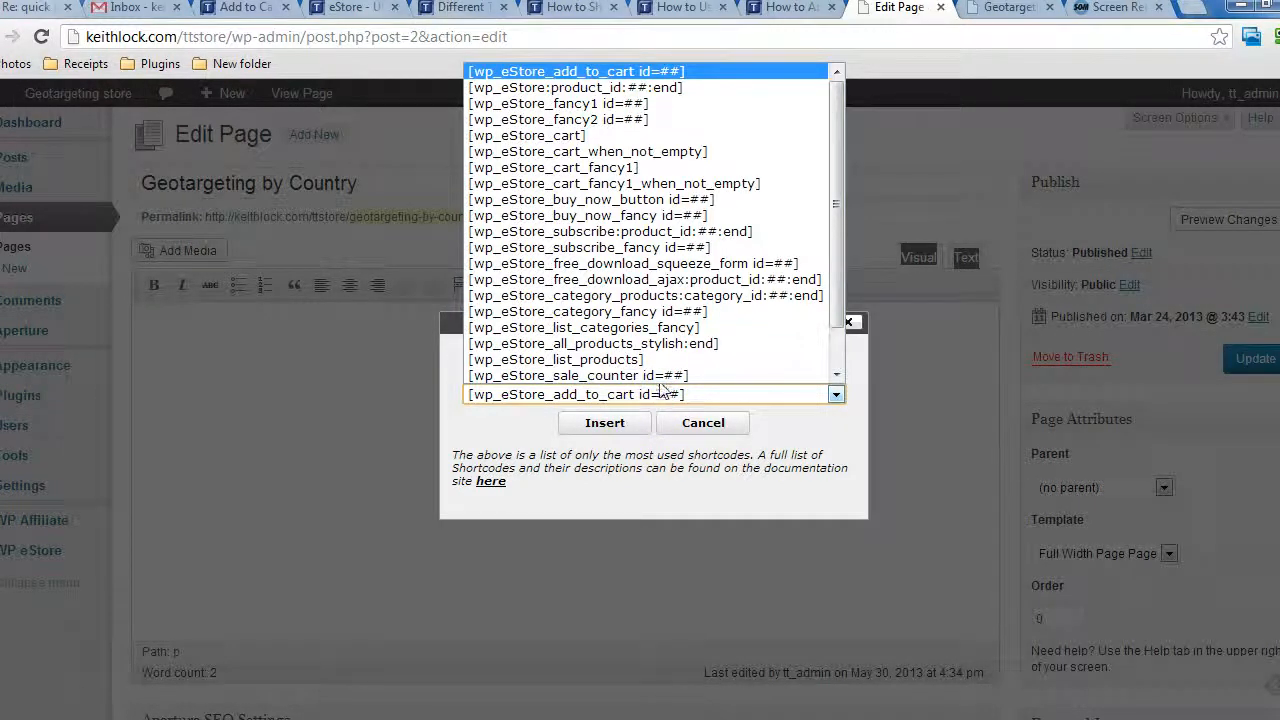
left_click(604, 221)
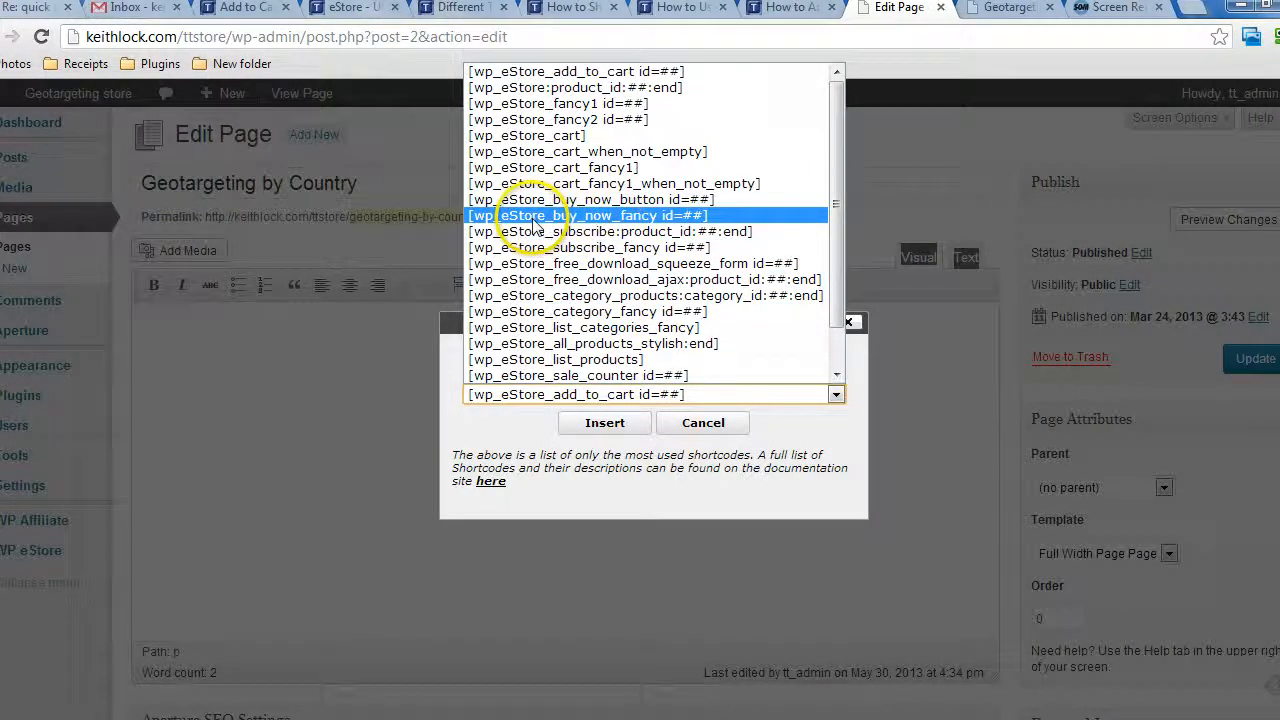
left_click(620, 218)
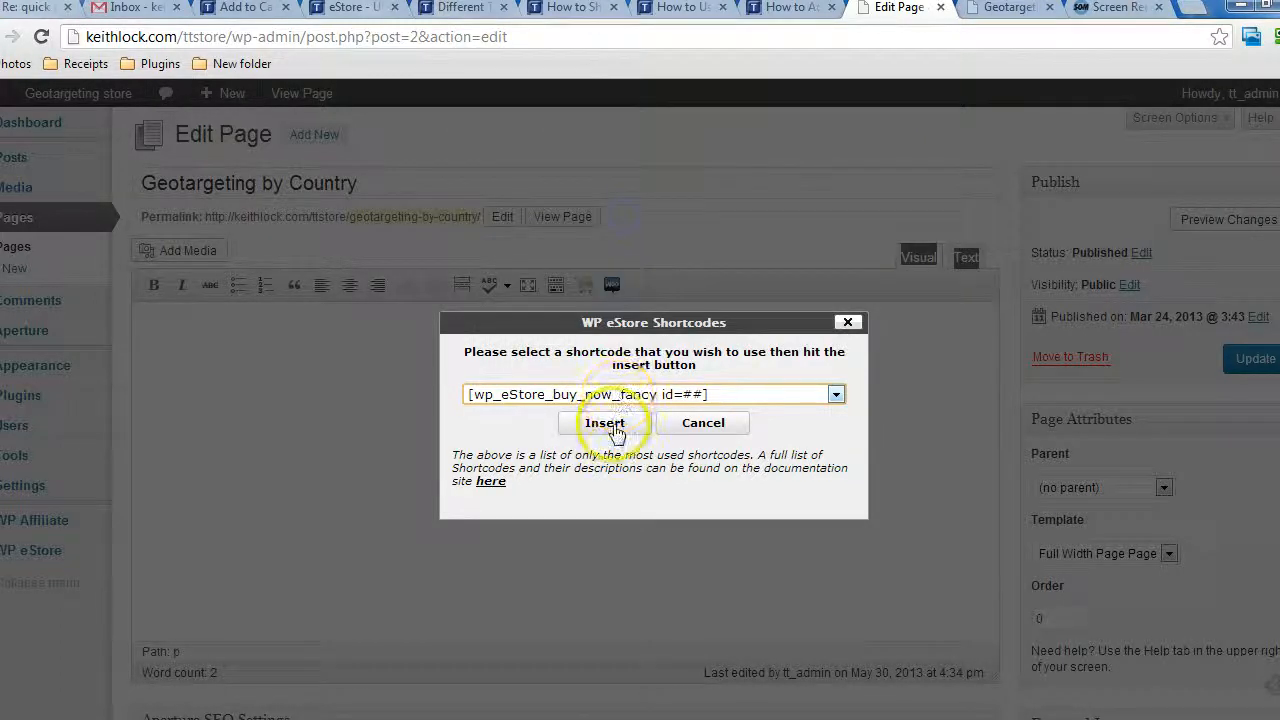
left_click(606, 424)
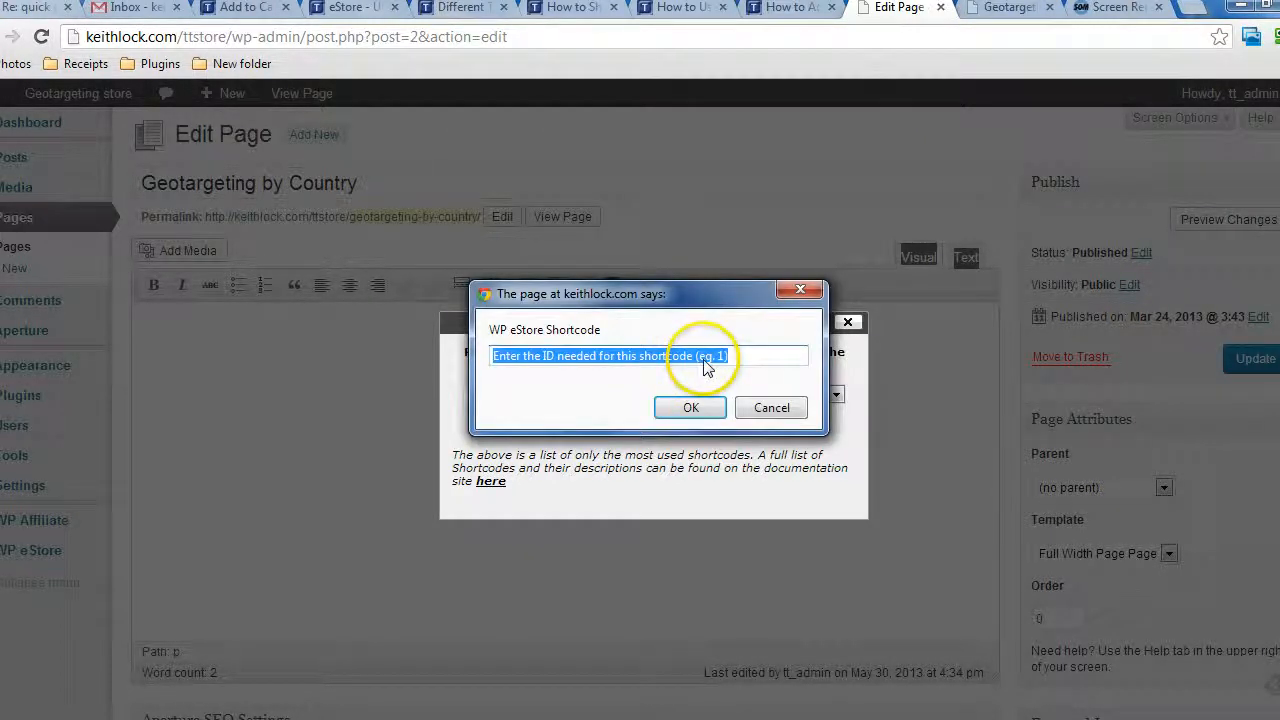
type("5")
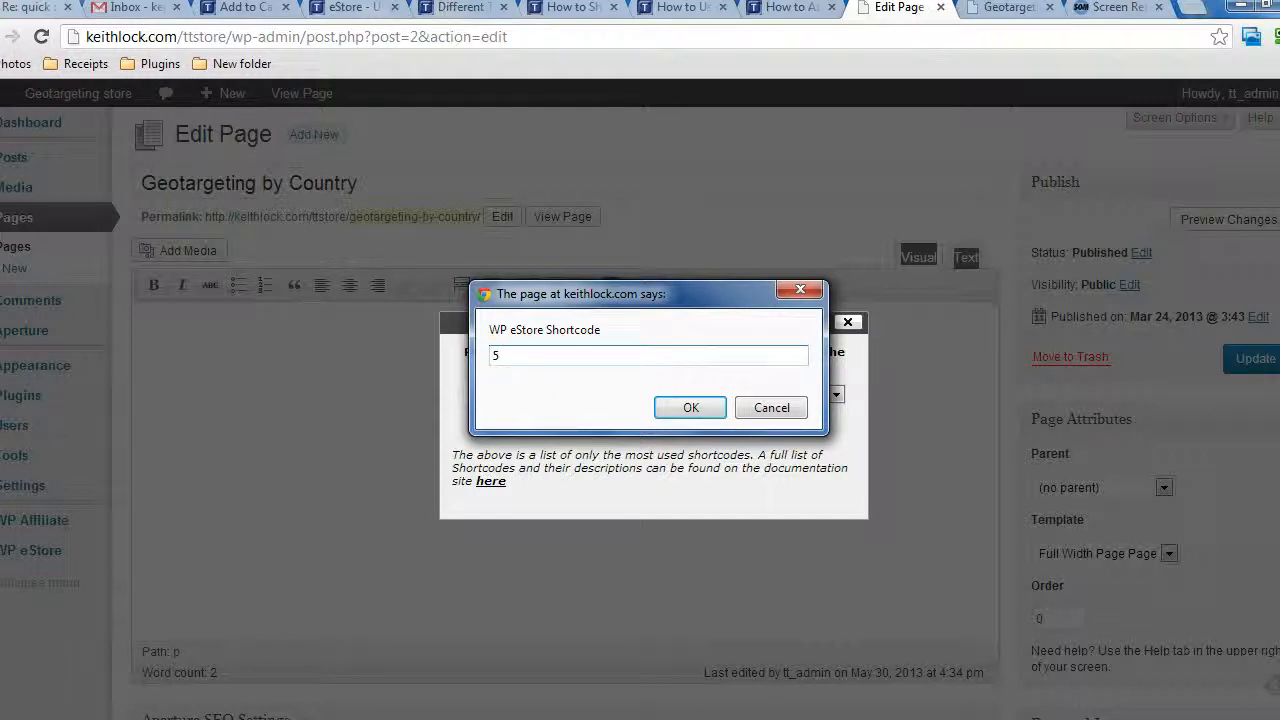
left_click(689, 407)
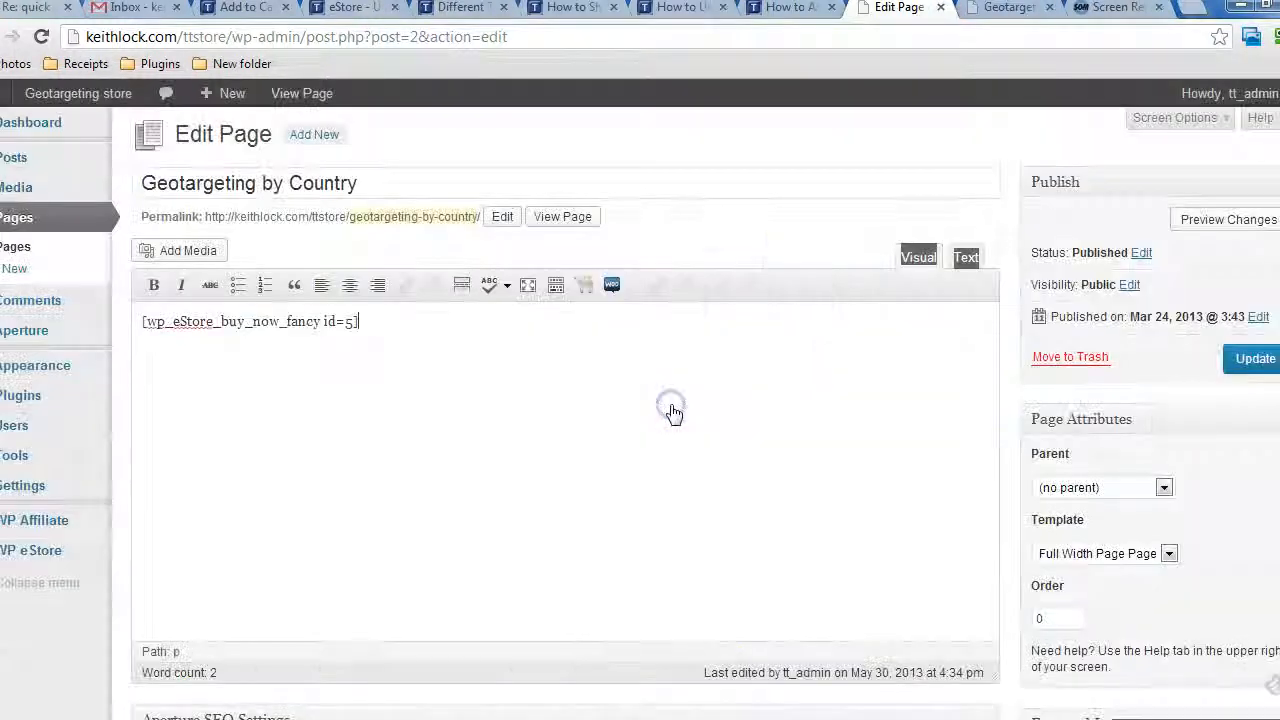
left_click(1250, 358)
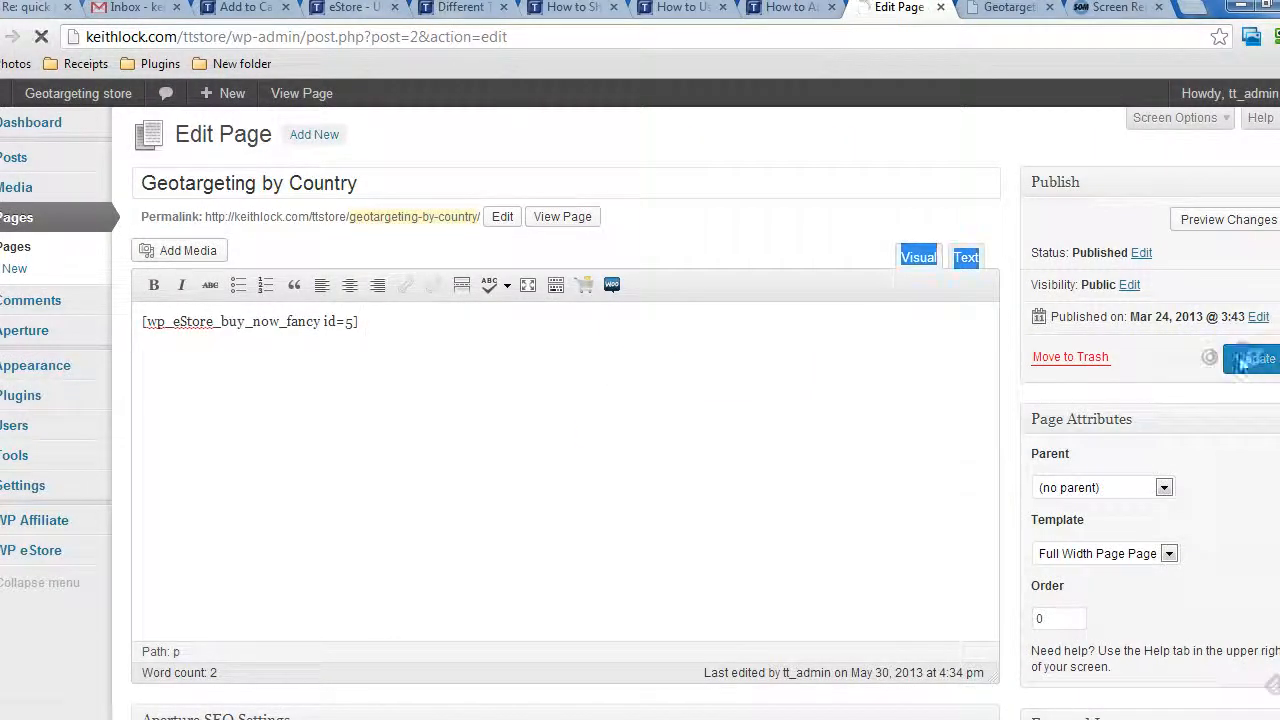
Step: Reload the Geotargeting by Country store page, test the Buy Now button's checkout, and return to the store page
left_click(990, 10)
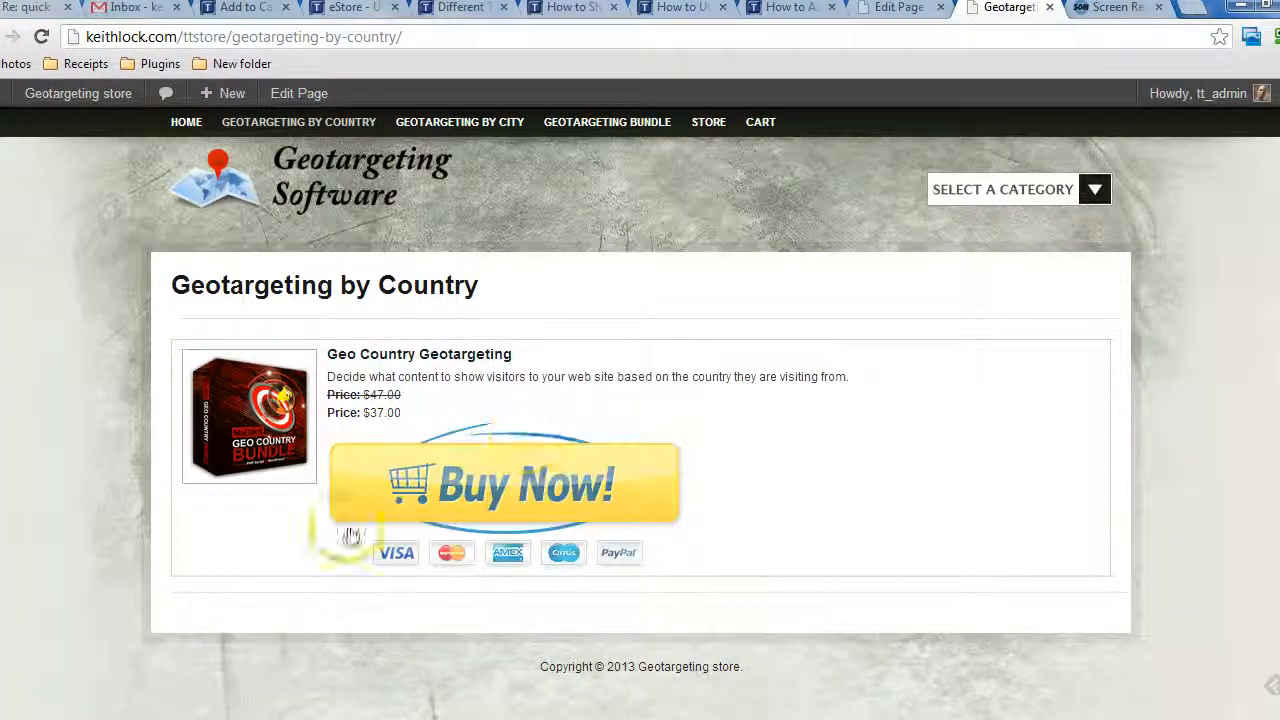
left_click(41, 36)
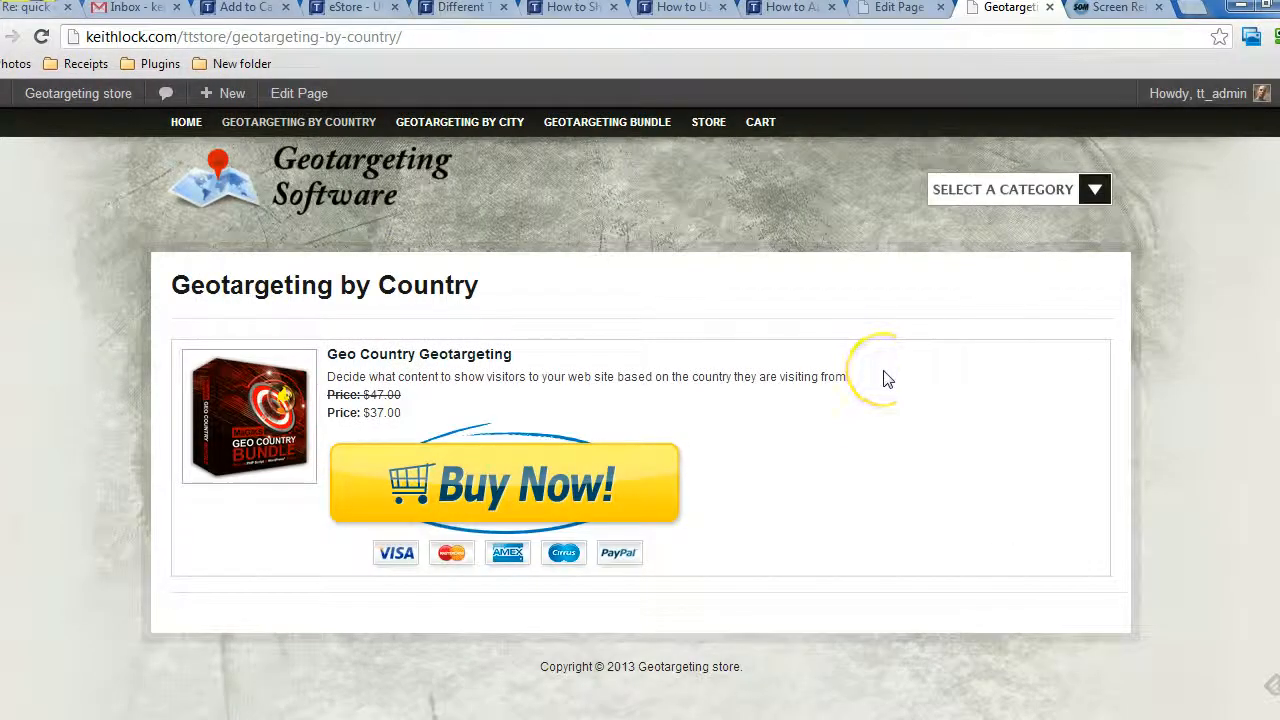
left_click(478, 500)
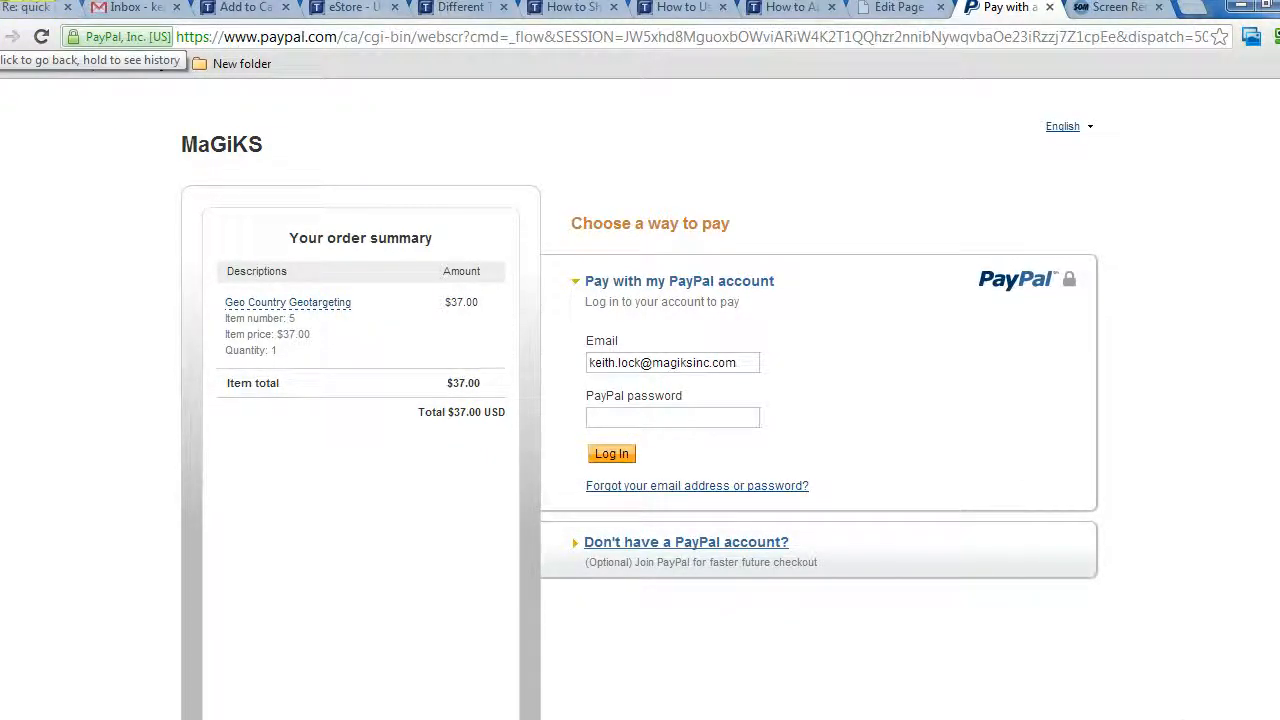
left_click(12, 37)
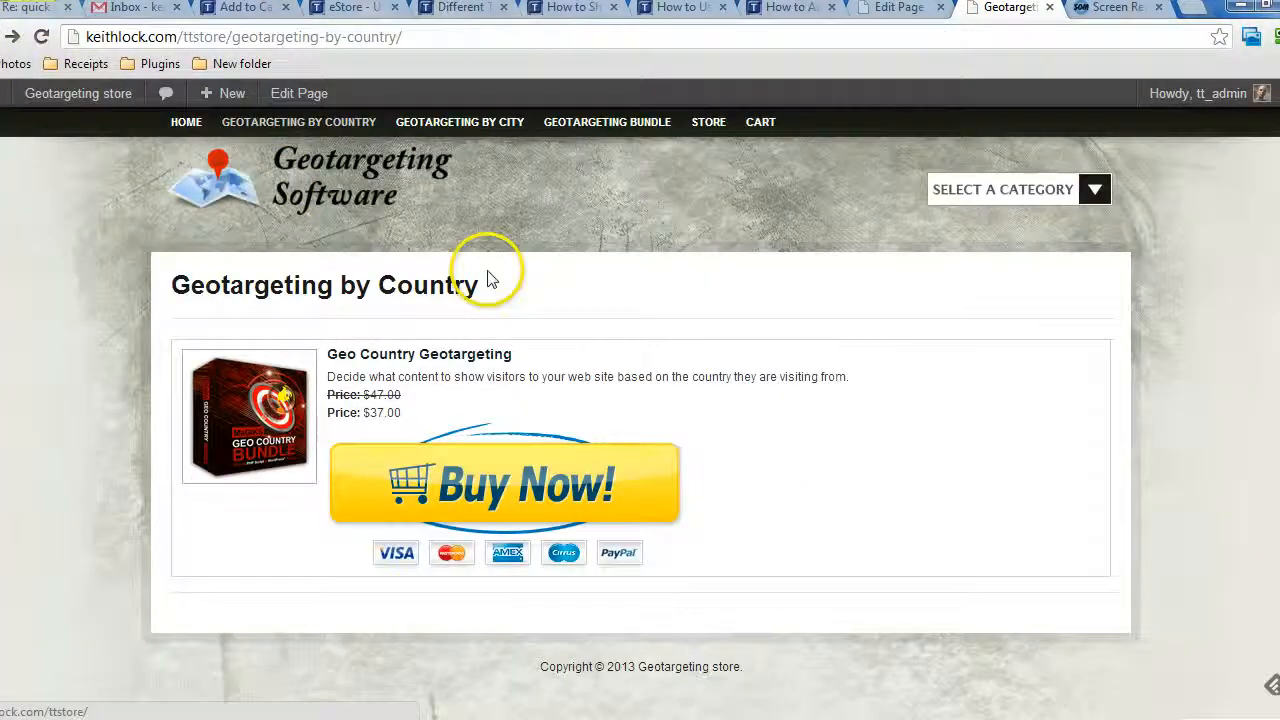
Step: Examine the wp_eStore_buy_now_for_specific_gateway shortcode and its gateway value in Notepad, then return to the page editor
left_click(885, 10)
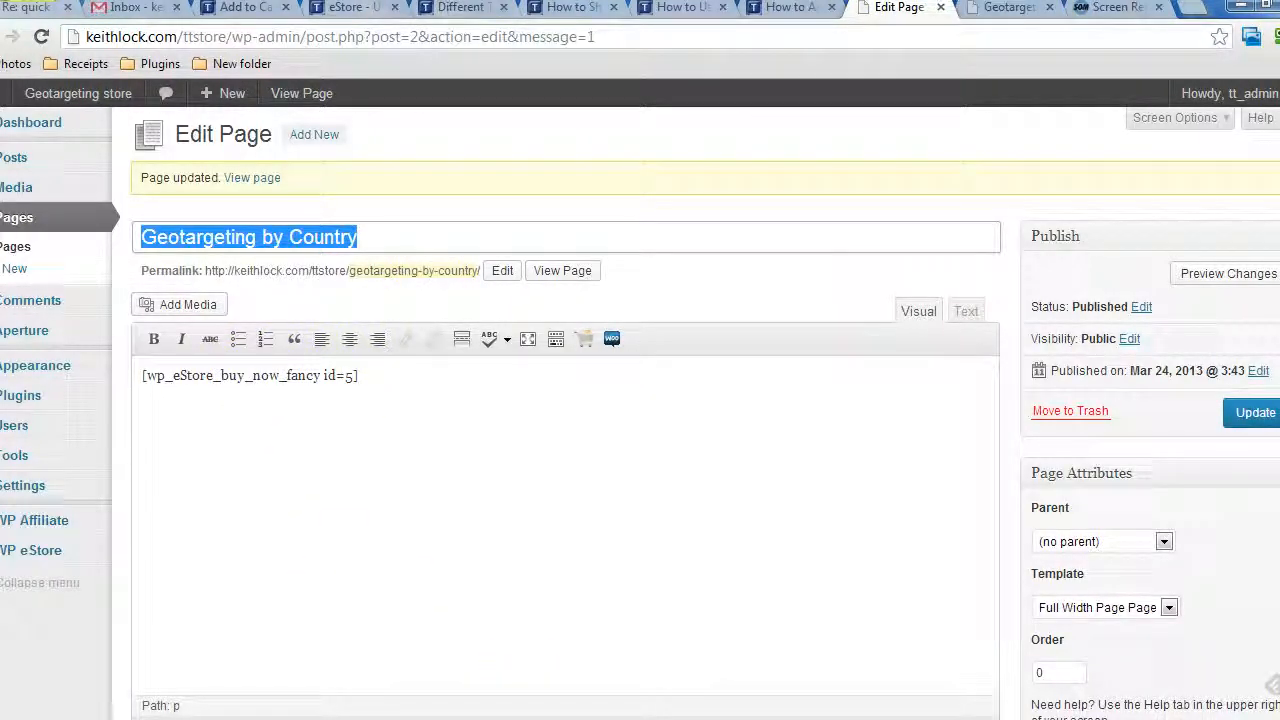
left_click(489, 719)
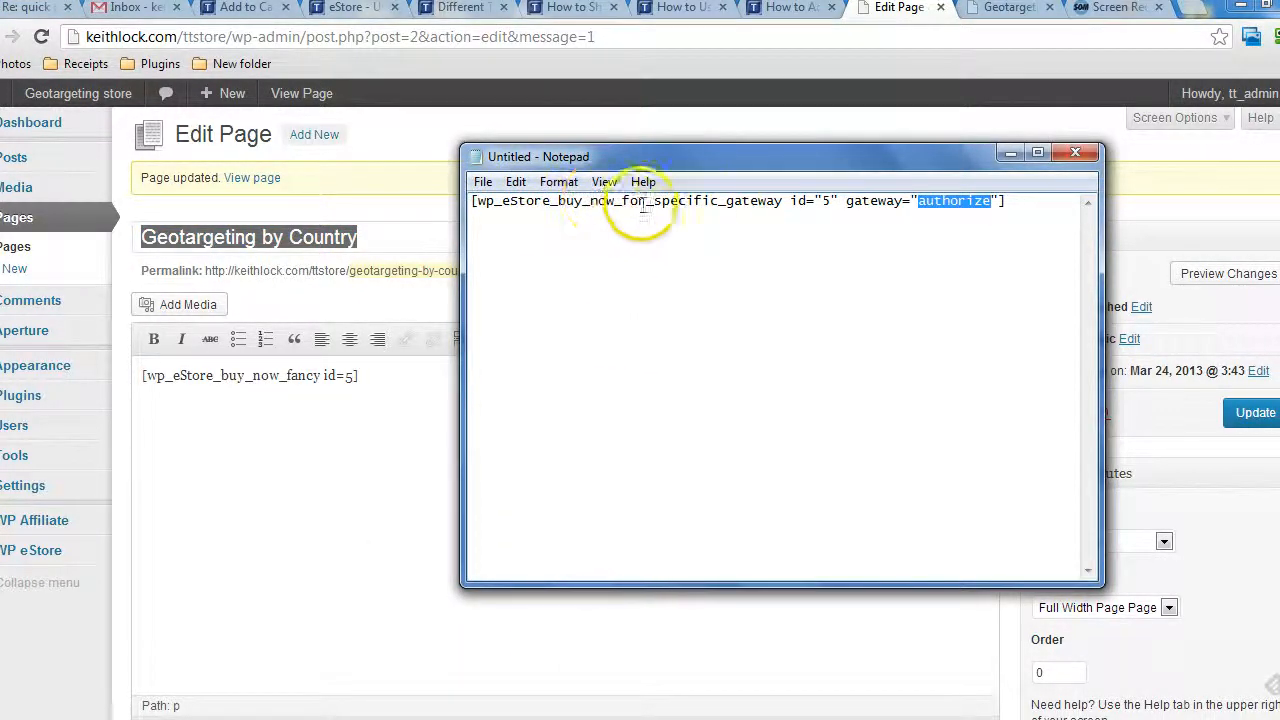
left_click(937, 199)
left_click_drag(919, 199, 988, 199)
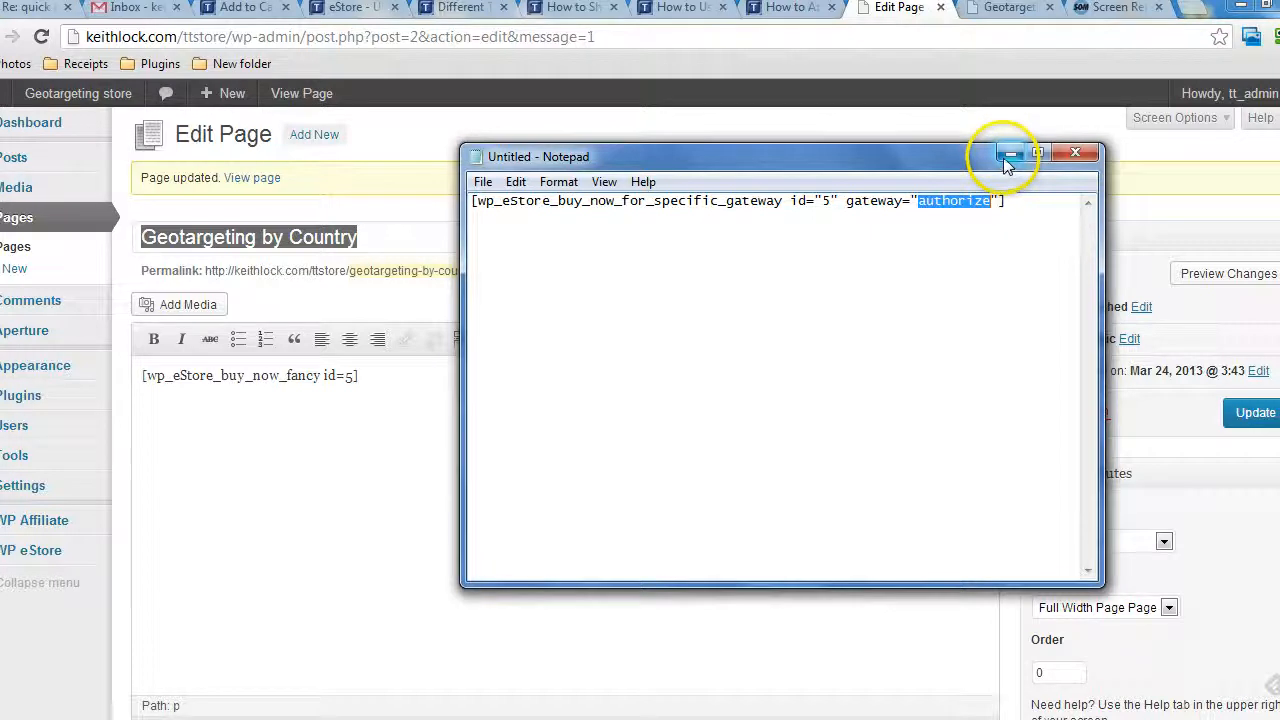
left_click(1006, 155)
left_click(358, 376)
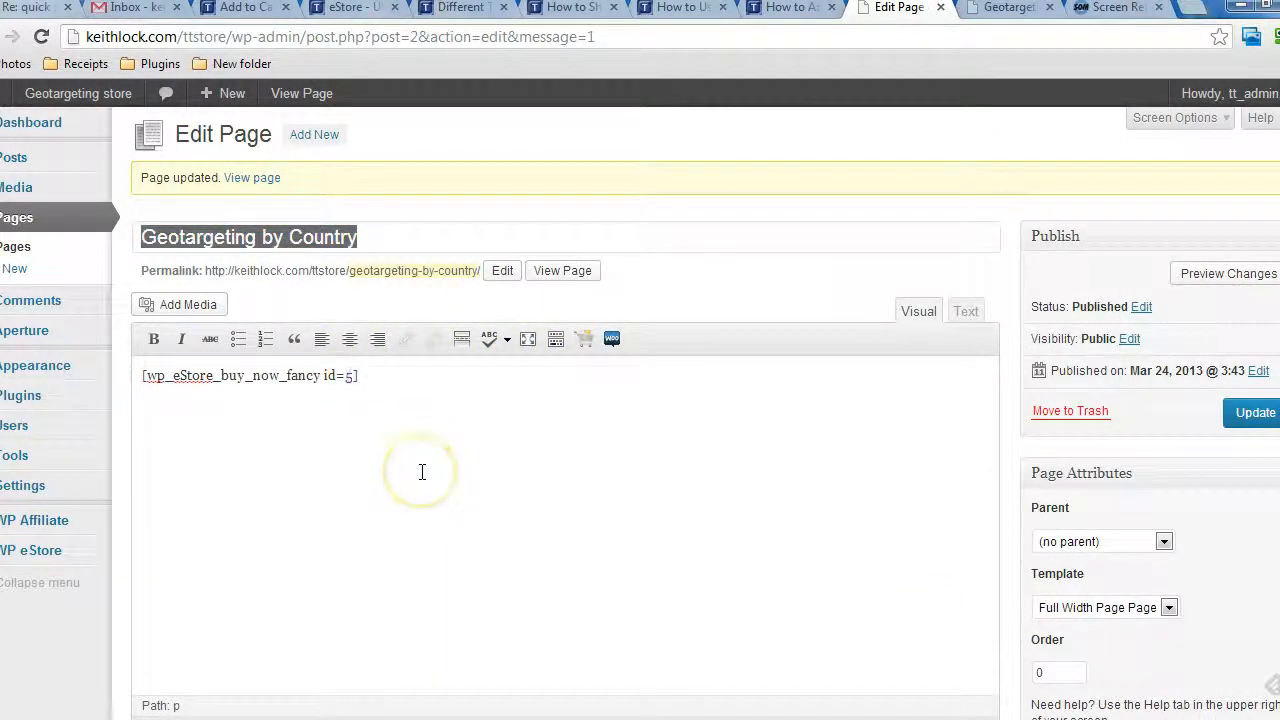
left_click(249, 388)
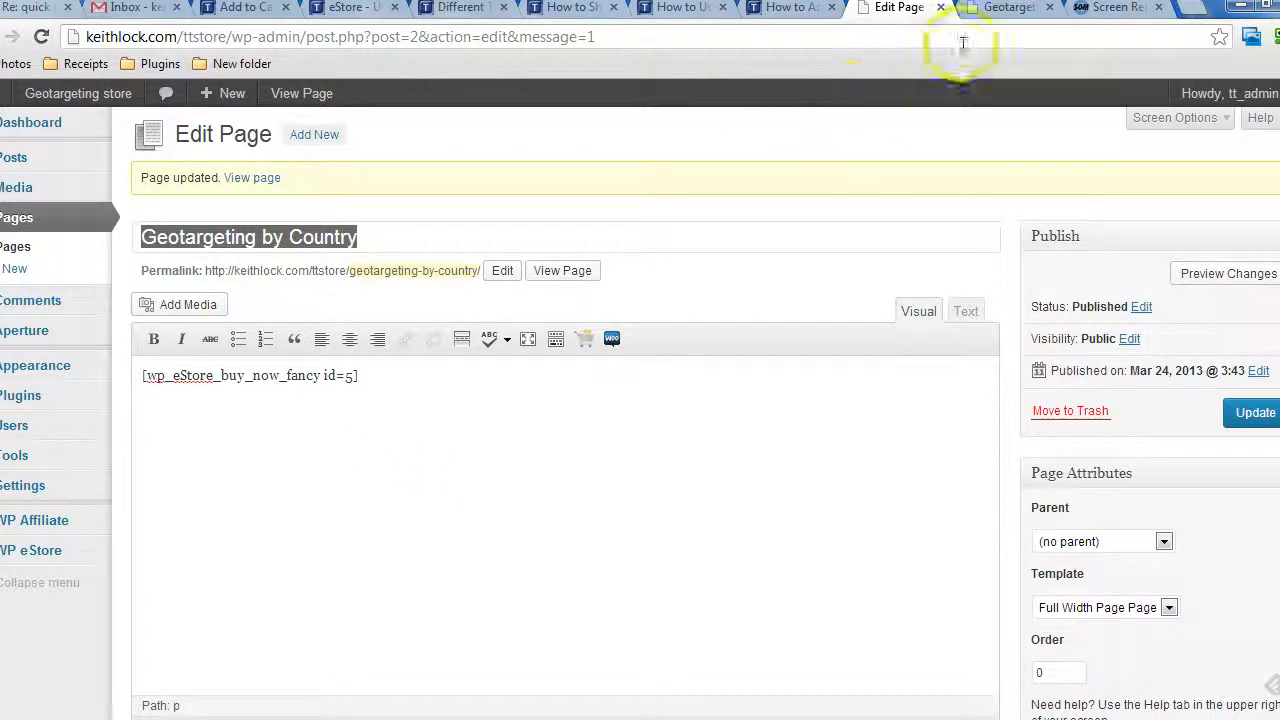
Step: Open the Geo Country Geotargeting product for editing from the WP eStore product list
left_click(1003, 20)
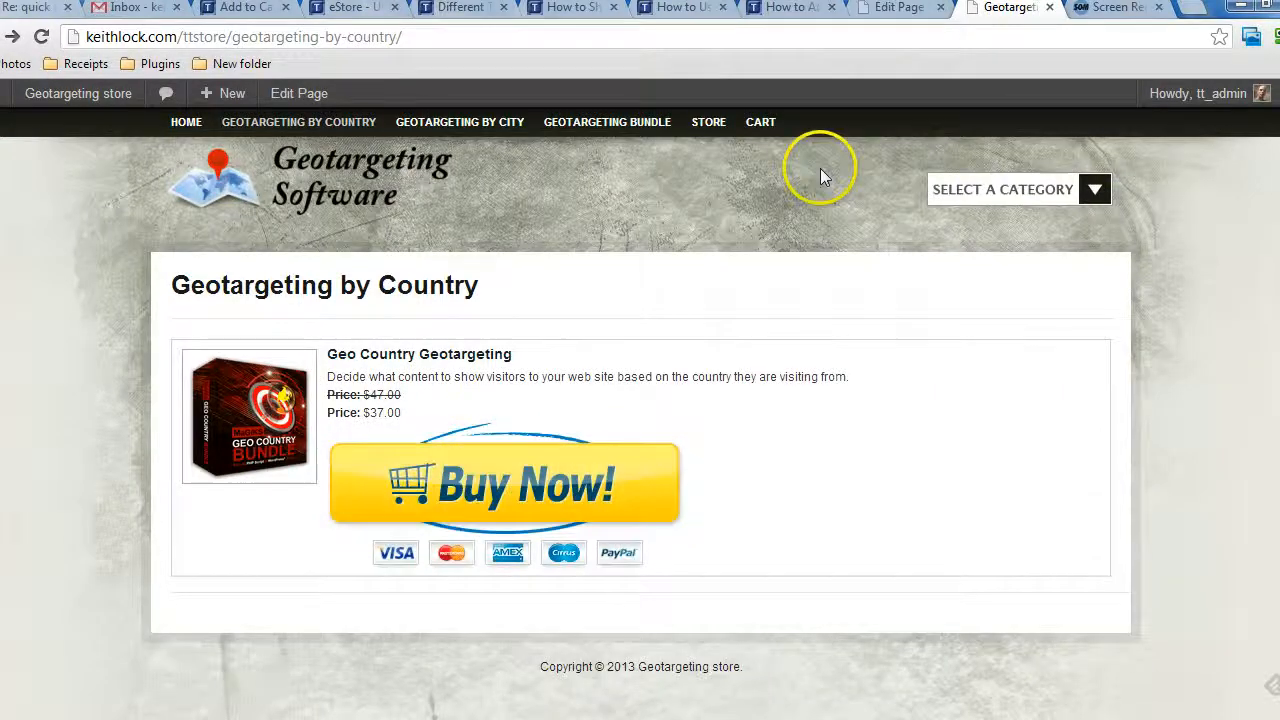
left_click(882, 10)
mouse_move(38, 553)
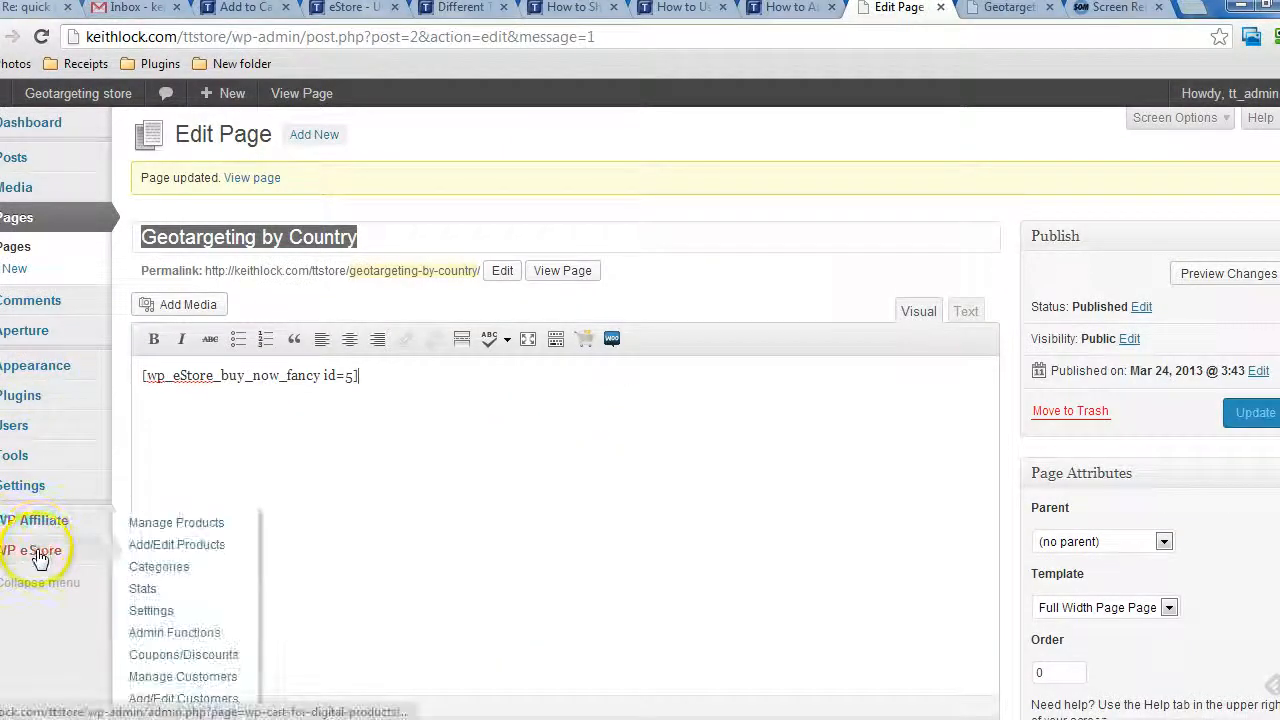
left_click(177, 526)
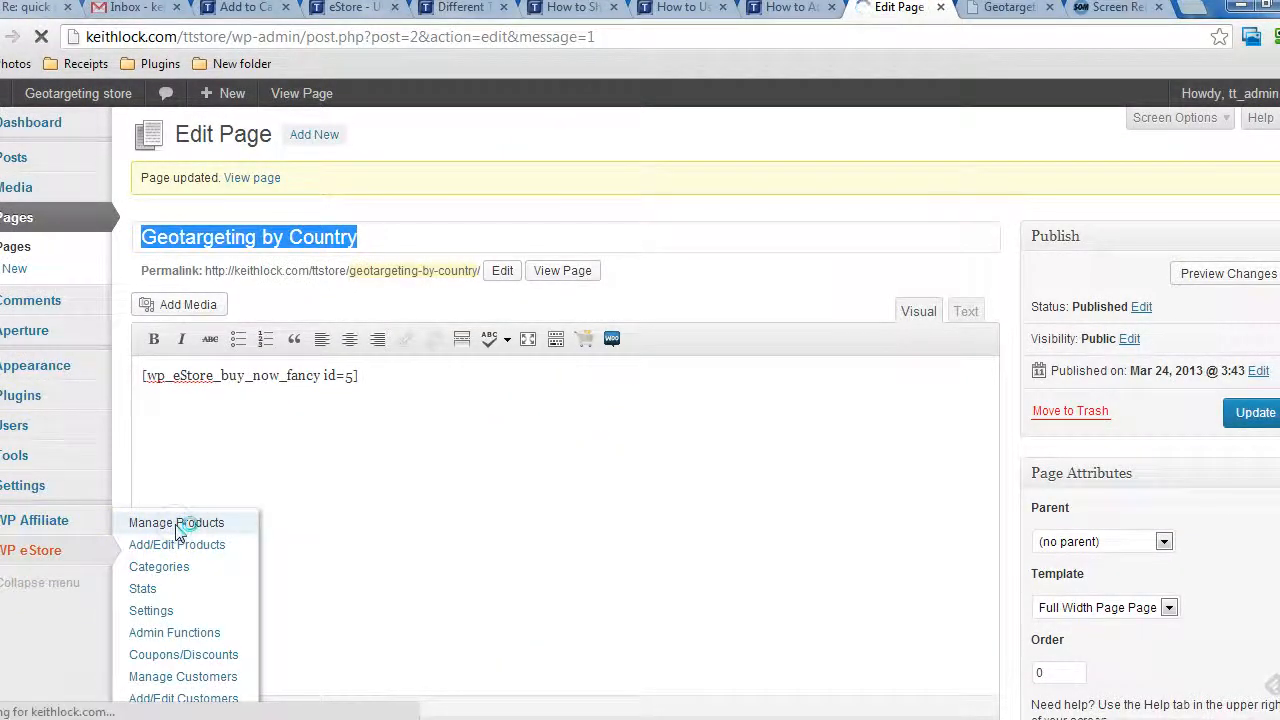
scroll(175, 477, "down", 3)
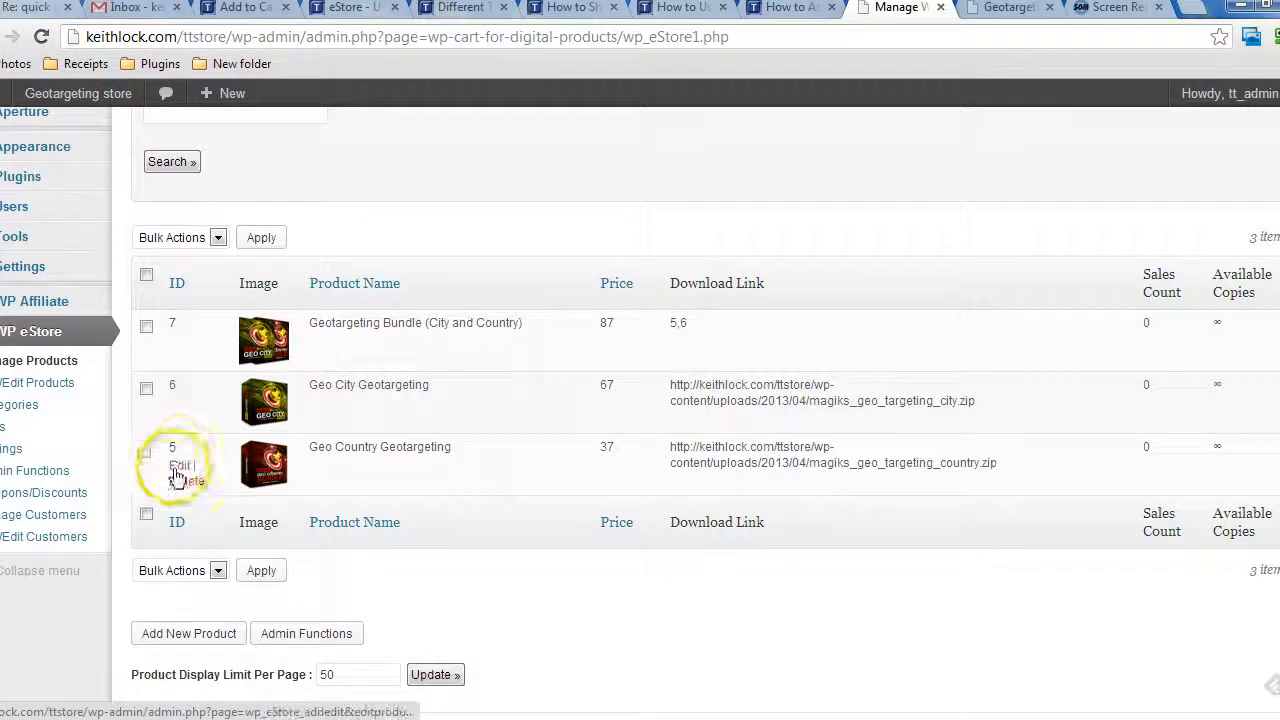
left_click(177, 470)
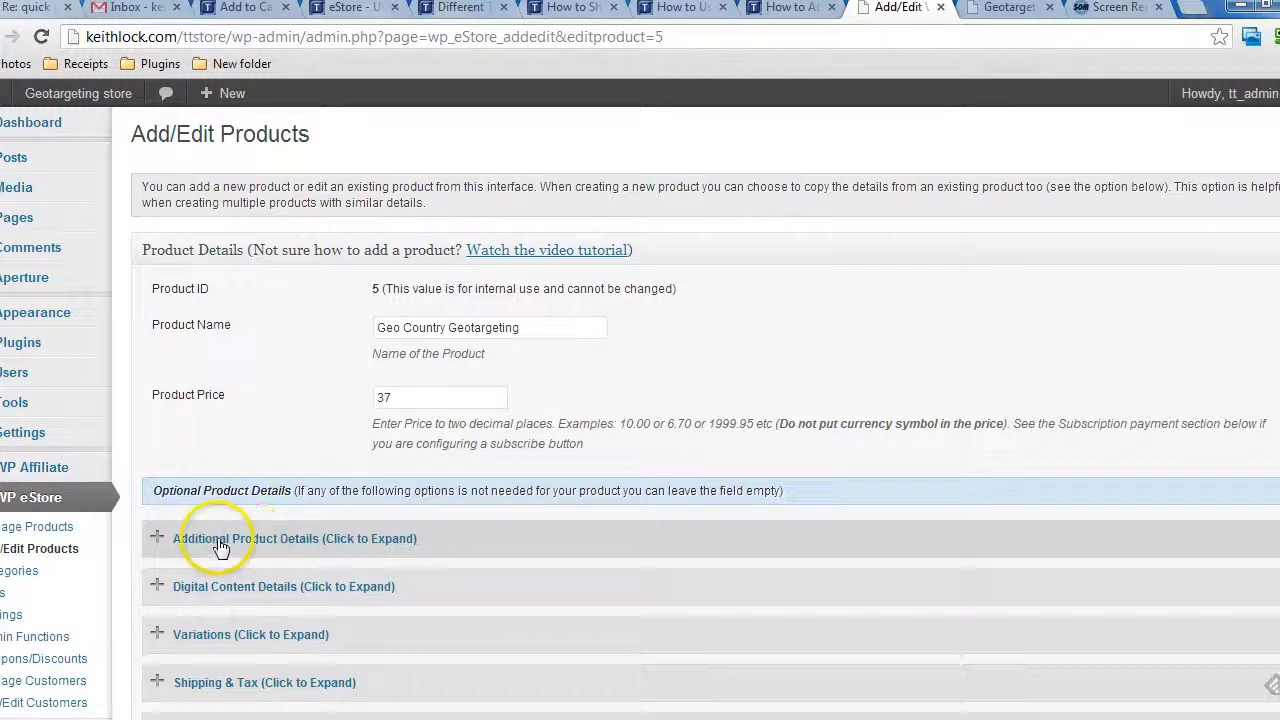
Step: Upload orange-add-to-cart-button-with-credit-cards from the Desktop and use it as the product's custom button image
left_click(220, 545)
scroll(350, 455, "down", 6)
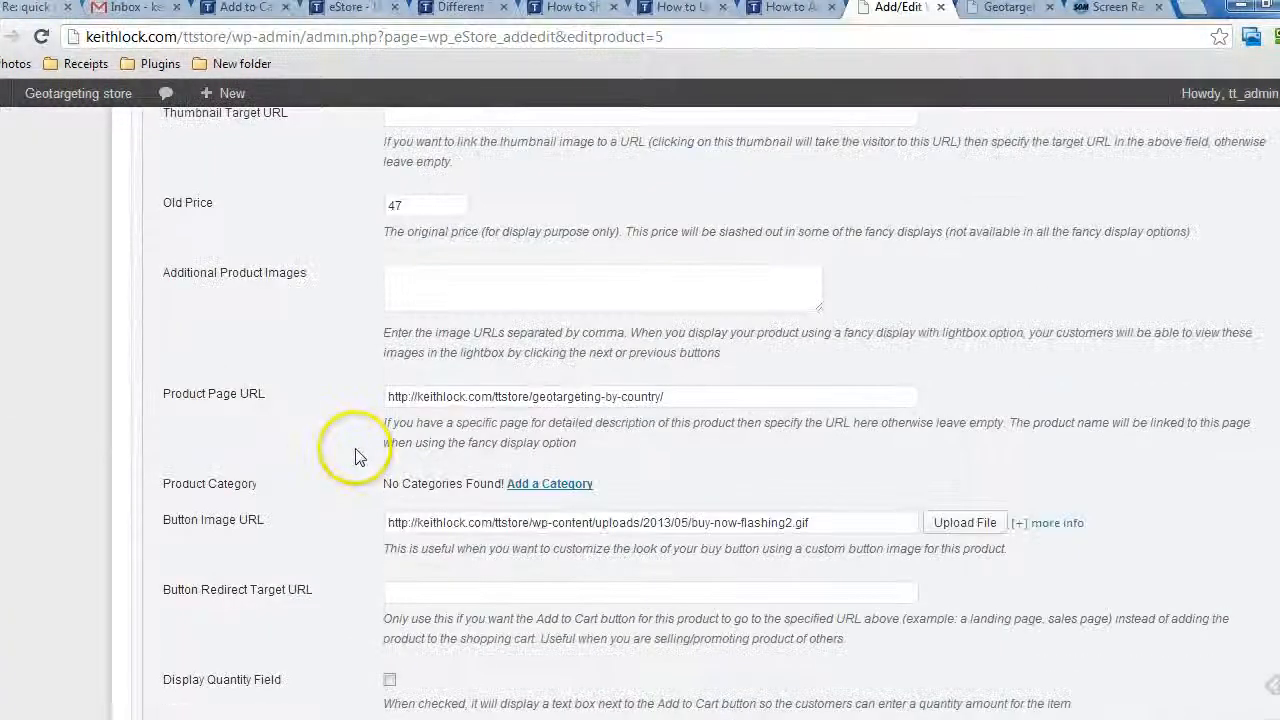
scroll(350, 500, "down", 2)
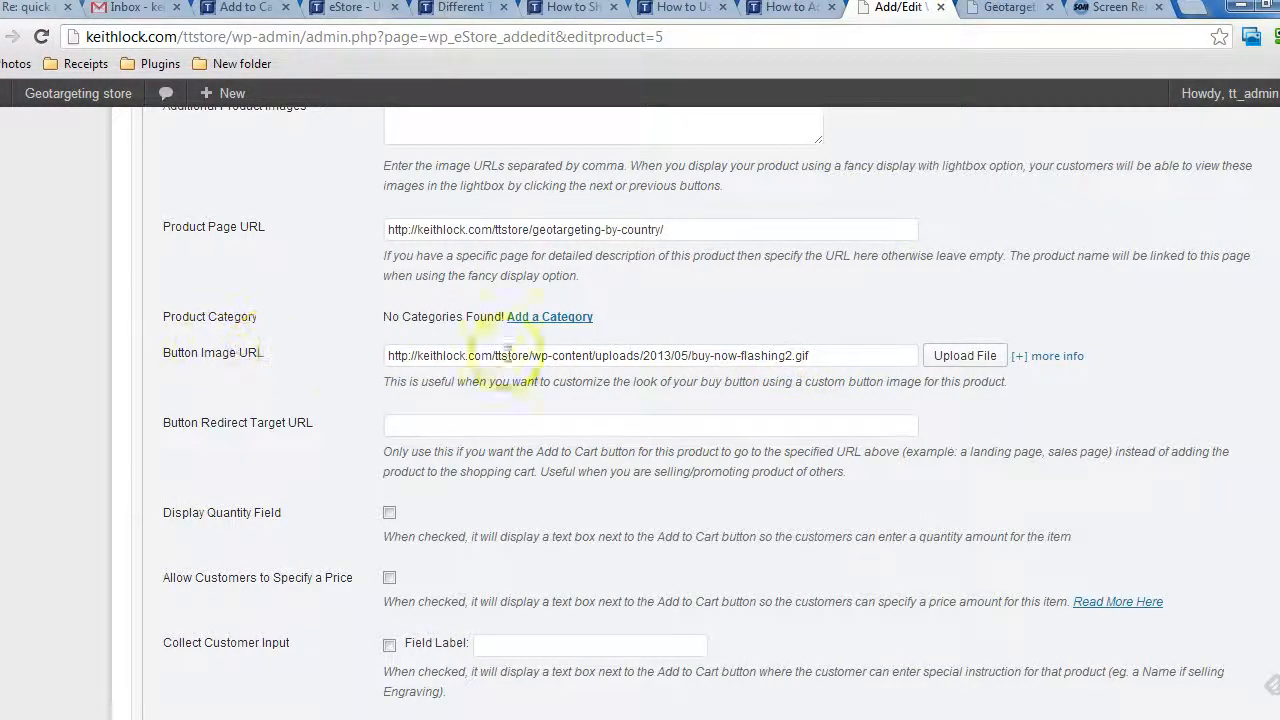
left_click(930, 344)
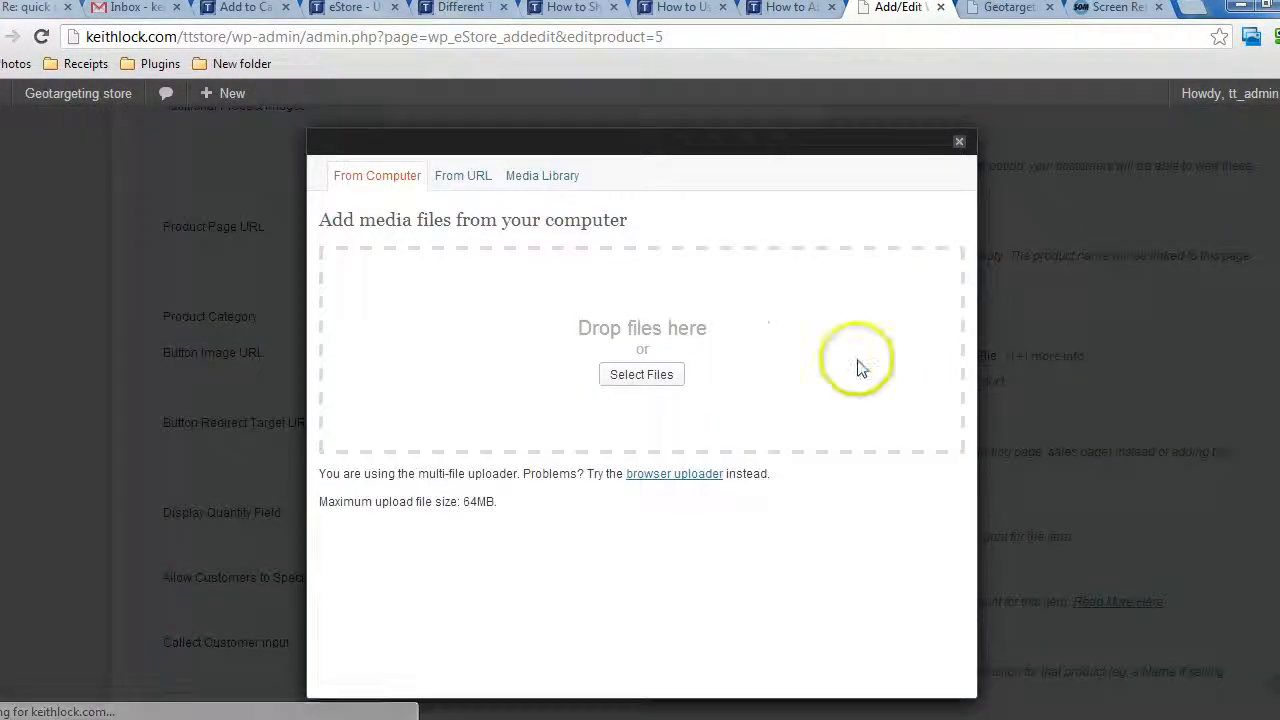
left_click(651, 376)
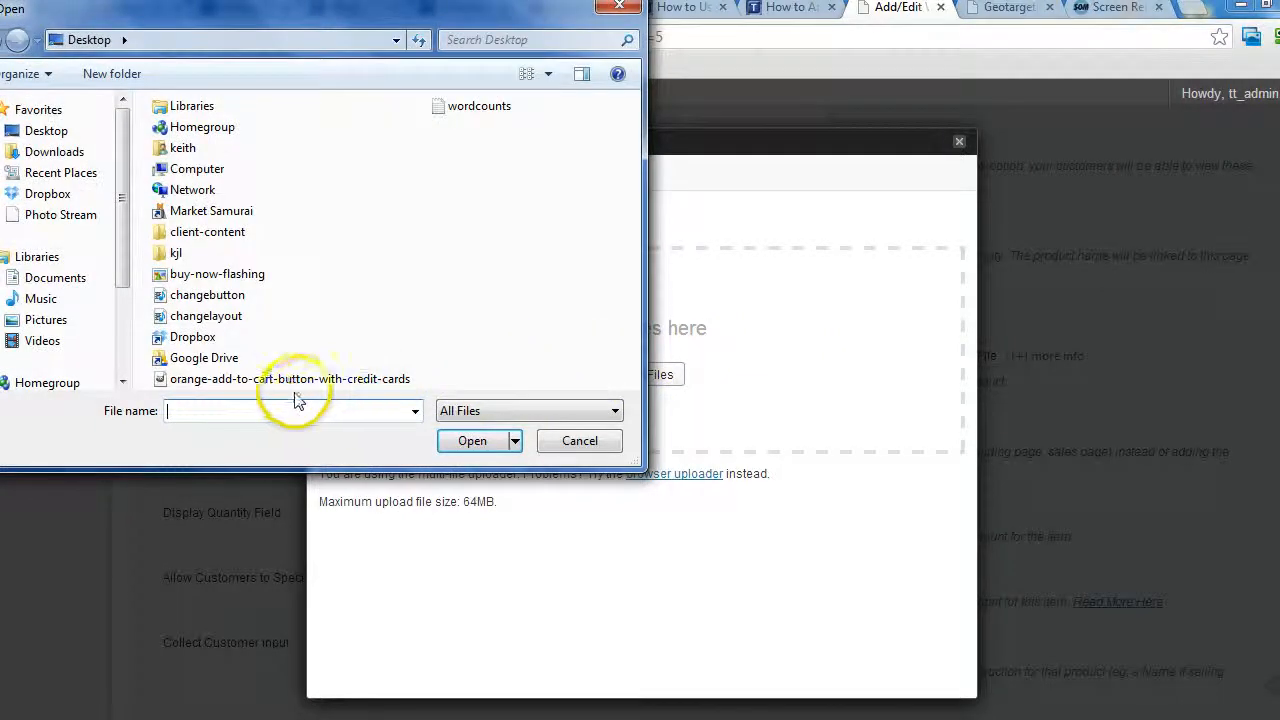
double_click(248, 388)
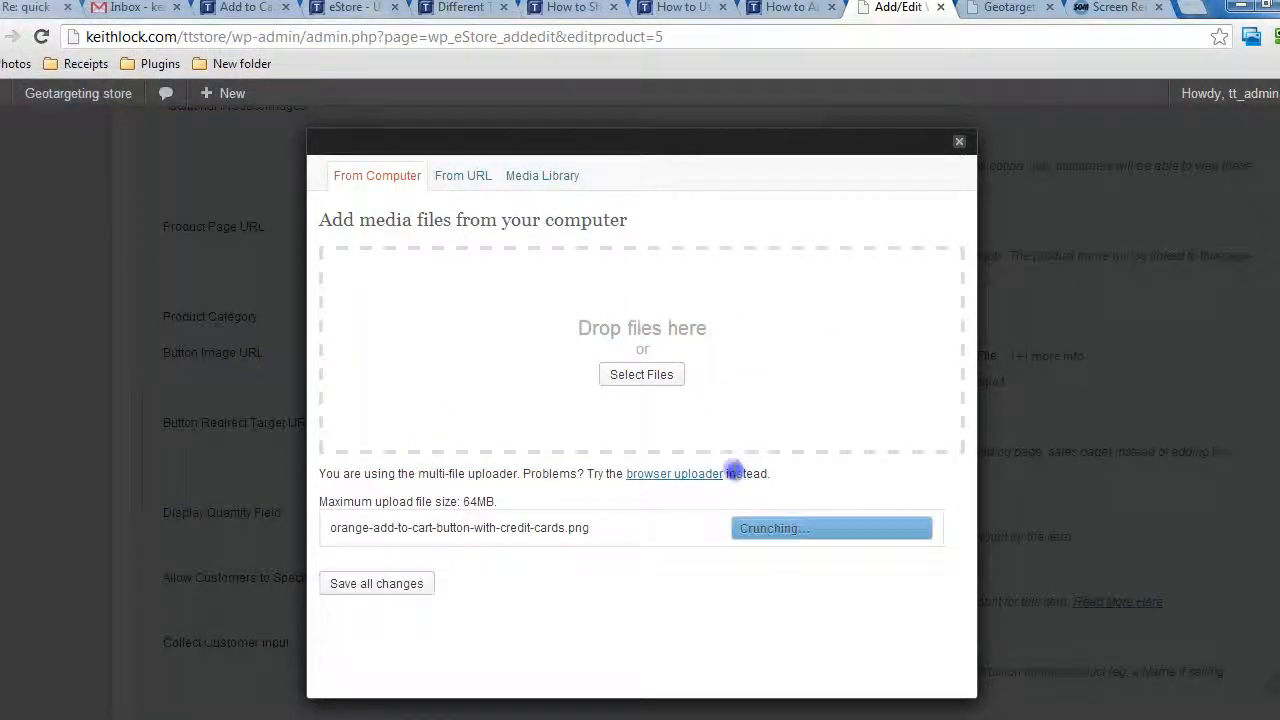
scroll(585, 550, "down", 4)
left_click(503, 610)
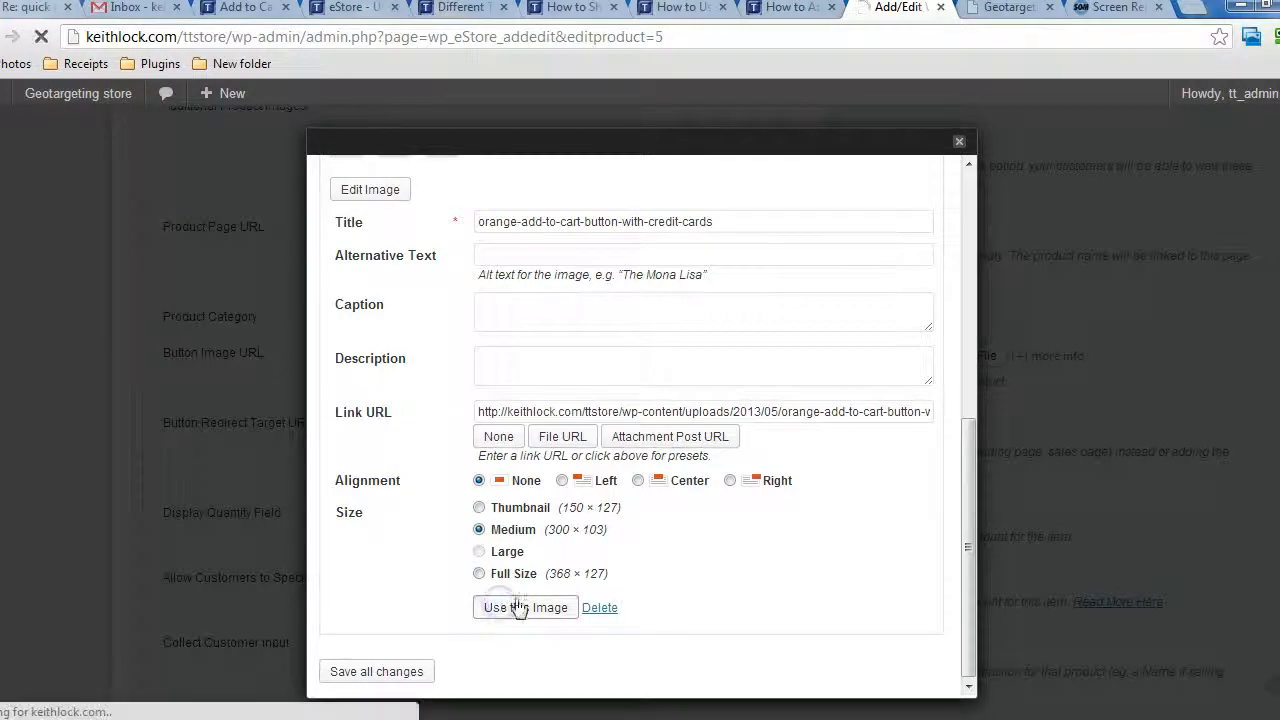
Step: Save the Geo Country Geotargeting product and reload its store page to check the new button image
scroll(1143, 518, "down", 10)
left_click(164, 368)
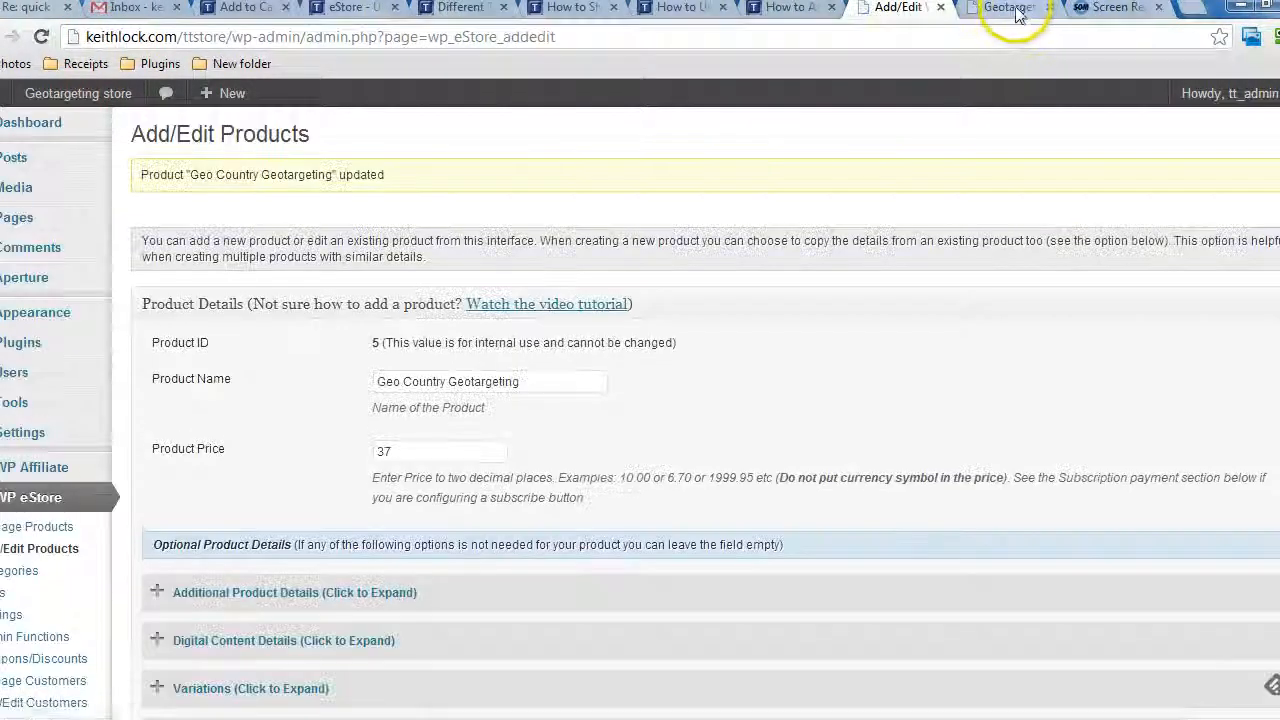
left_click(1012, 8)
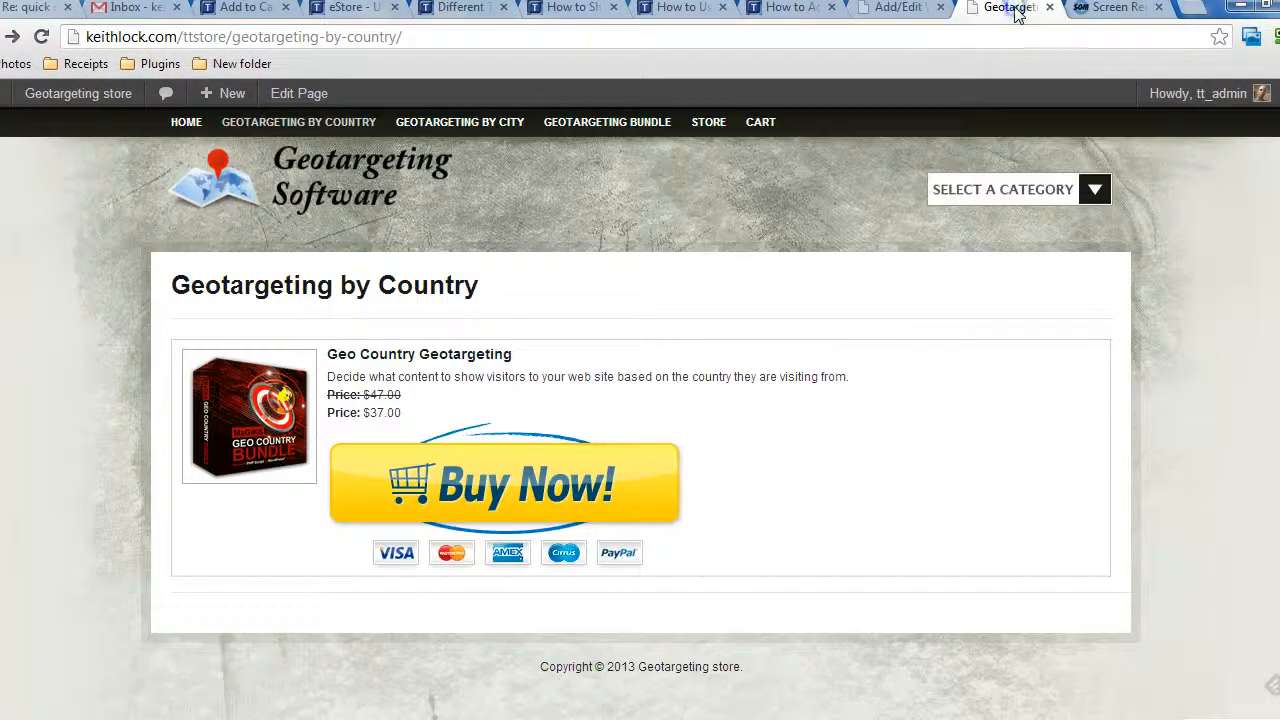
left_click(41, 36)
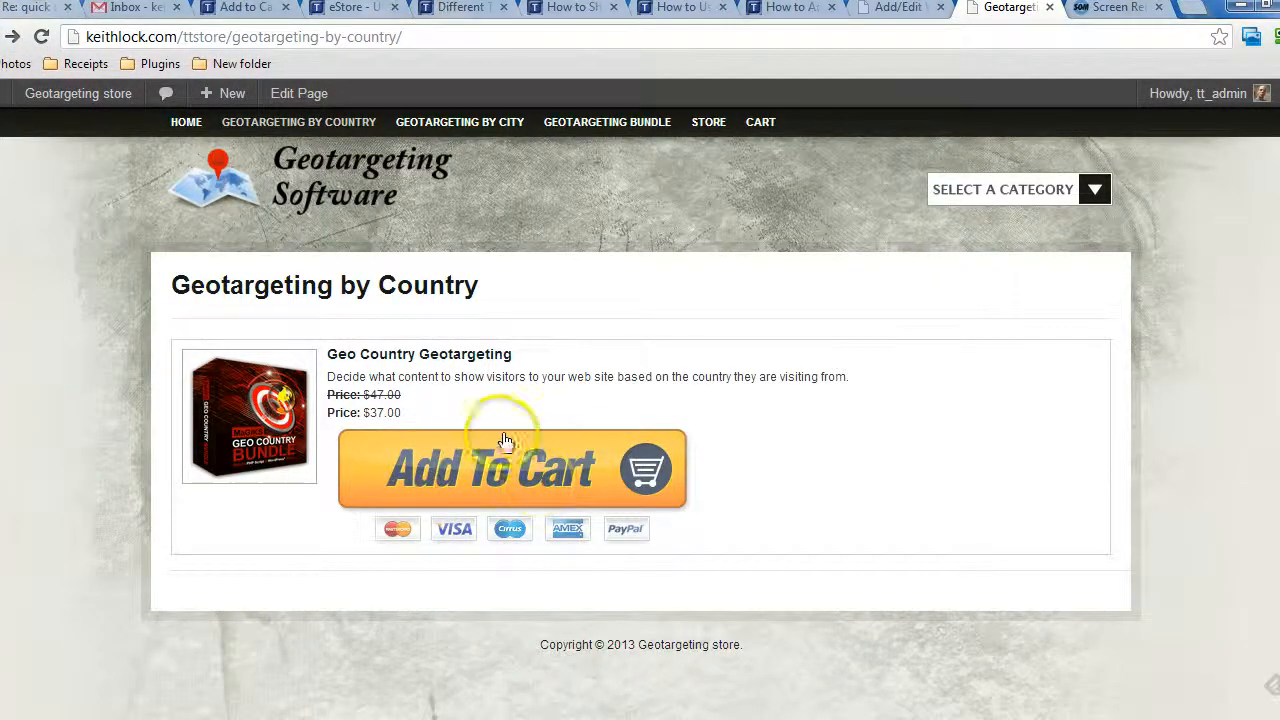
Step: Open the Geotargeting by Country page for editing from the site's list of pages
left_click(897, 8)
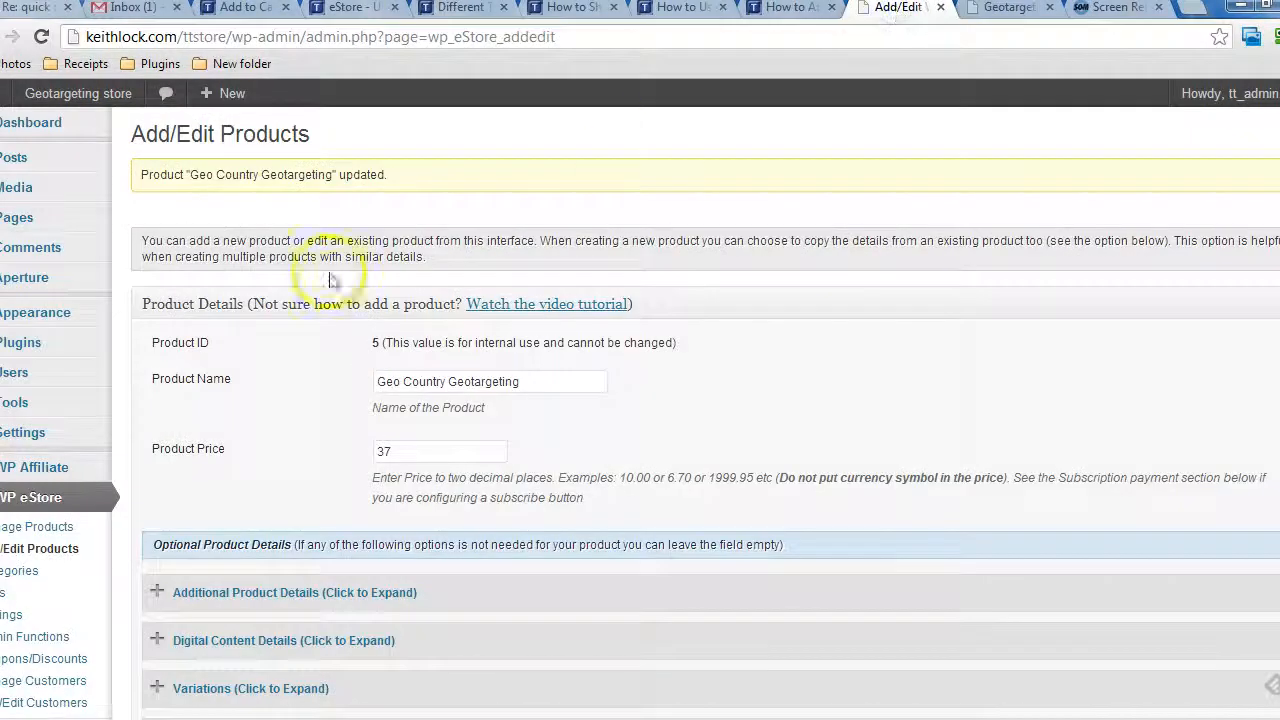
mouse_move(88, 226)
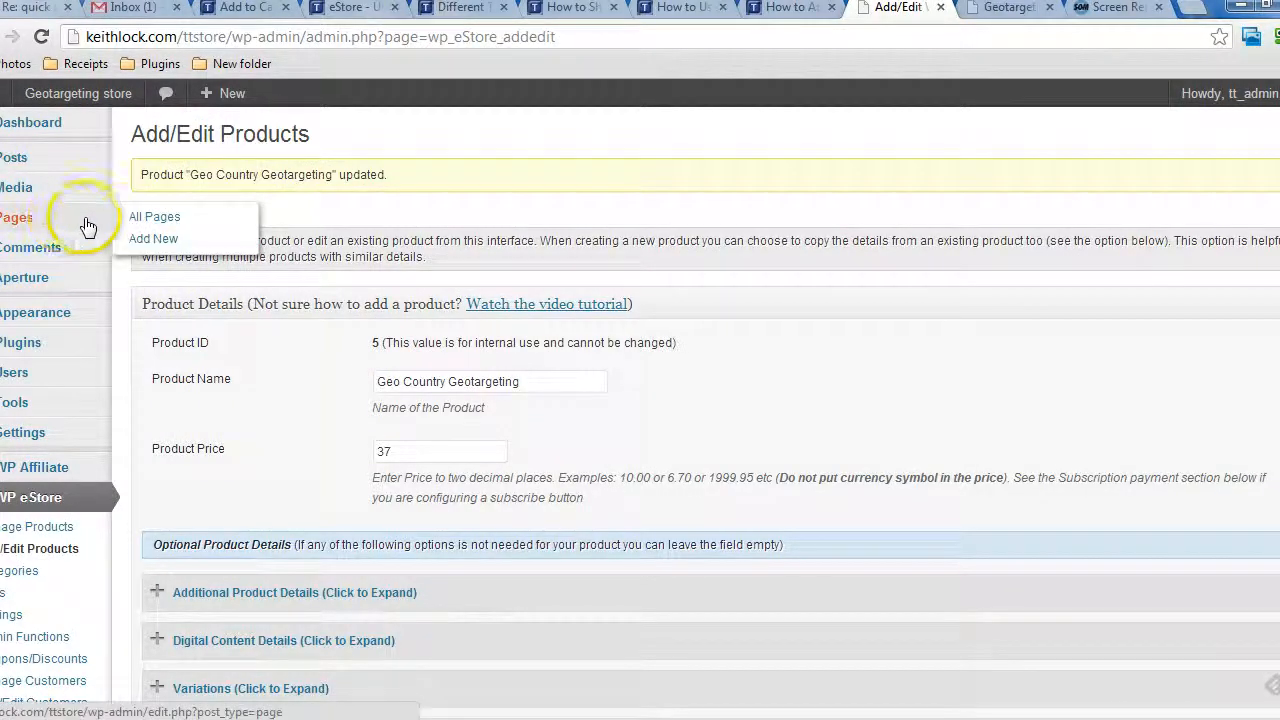
left_click(132, 213)
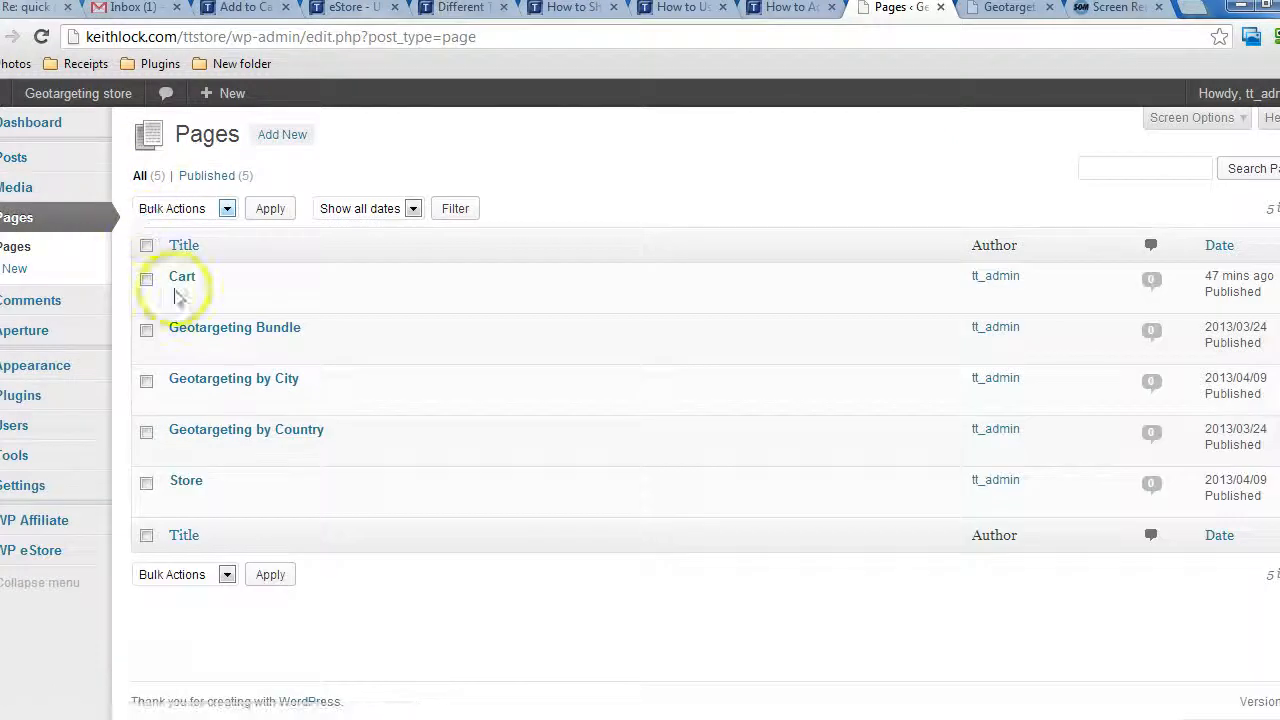
mouse_move(152, 450)
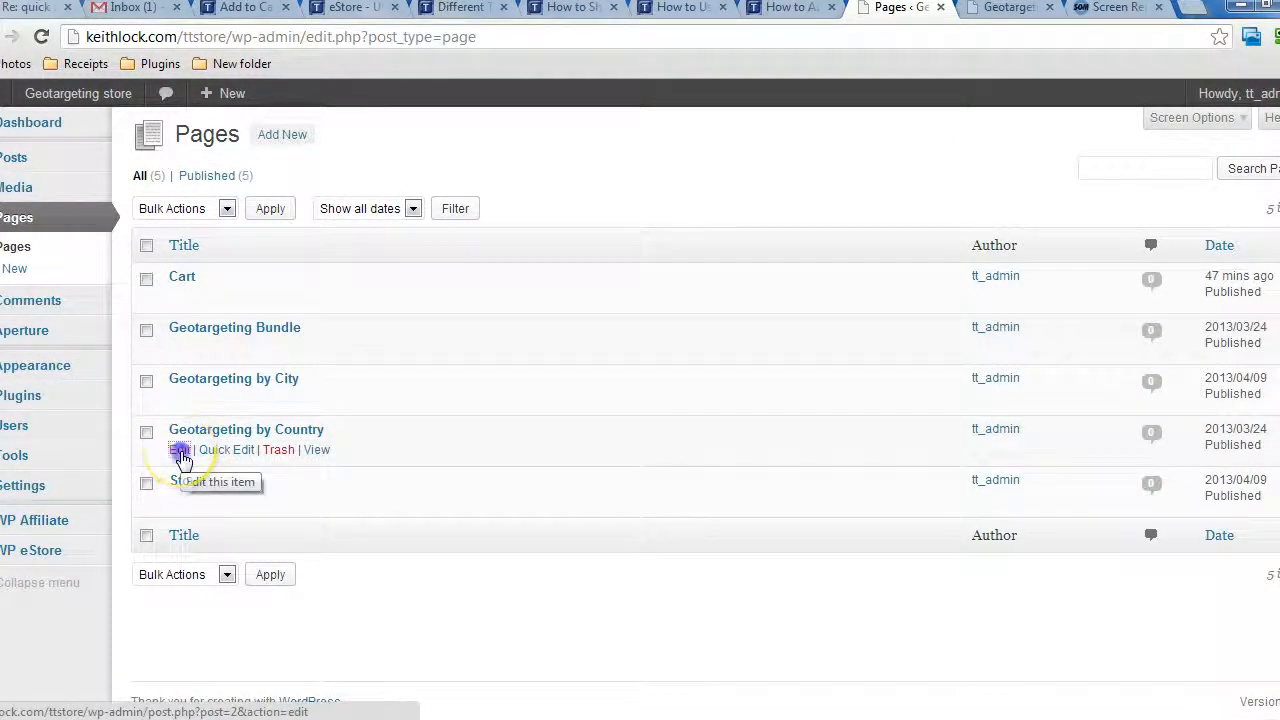
left_click(180, 452)
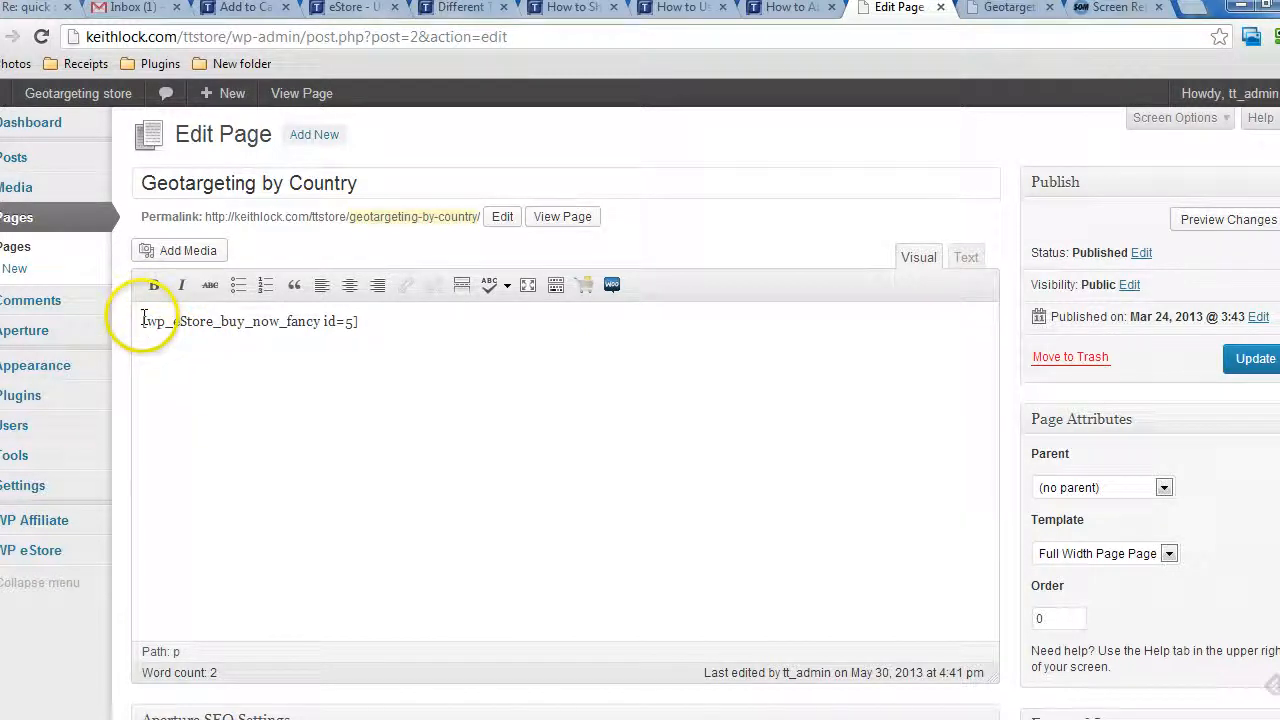
Step: Remove the wp_eStore_buy_now_fancy shortcode from the page content
left_click_drag(143, 318, 225, 321)
left_click(188, 411)
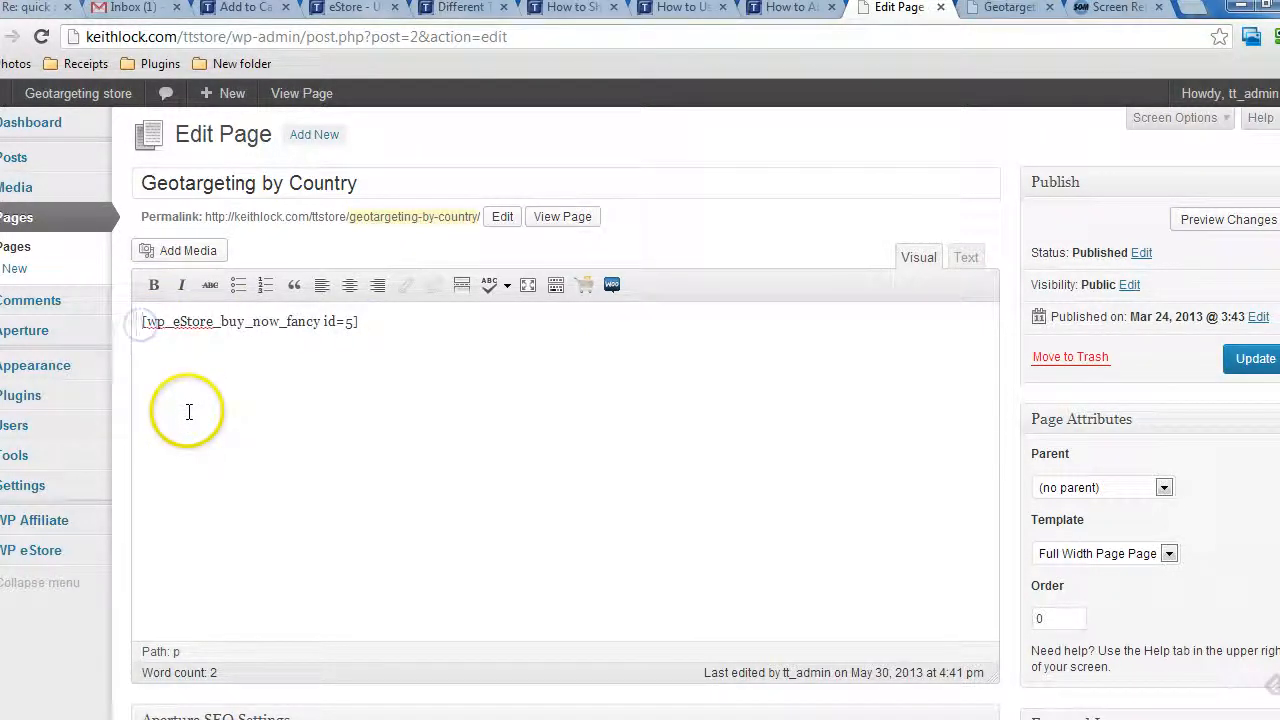
left_click_drag(371, 321, 114, 321)
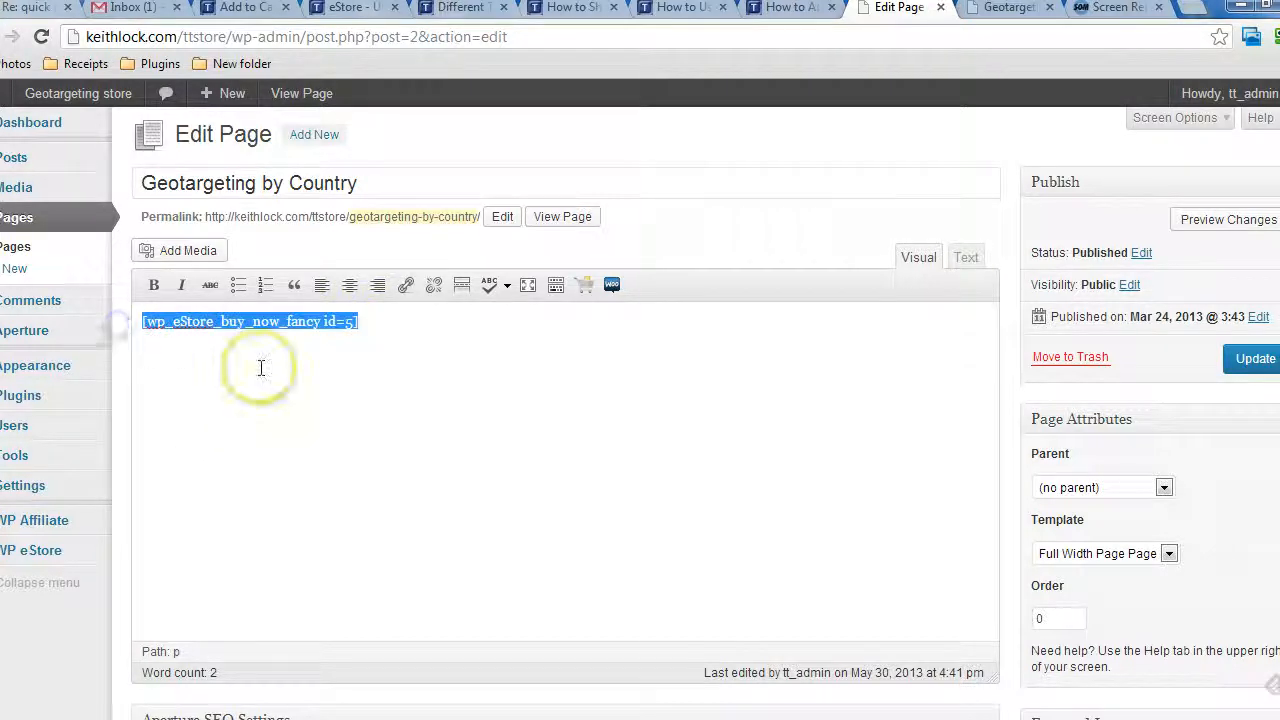
key("ctrl+x")
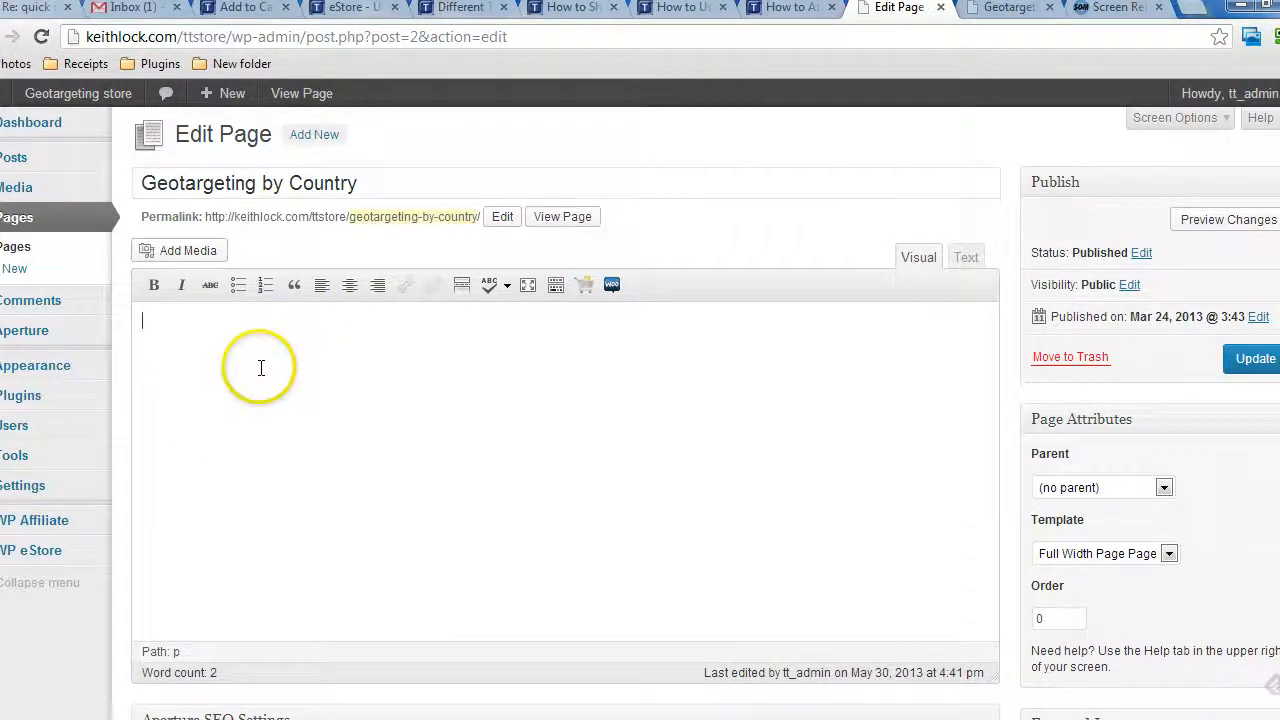
Step: Insert the WP eStore shortcode wp_eStore_fancy1 with product id 5 into the page content
left_click(584, 285)
left_click(604, 396)
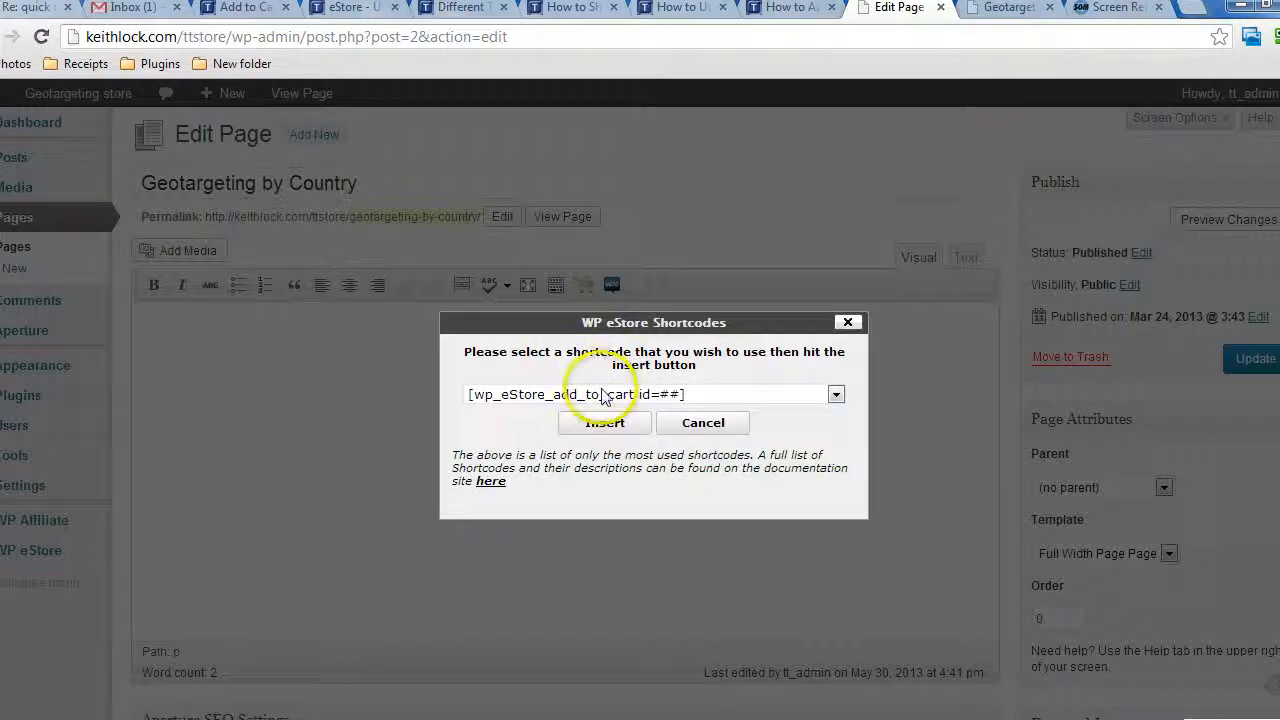
left_click(613, 398)
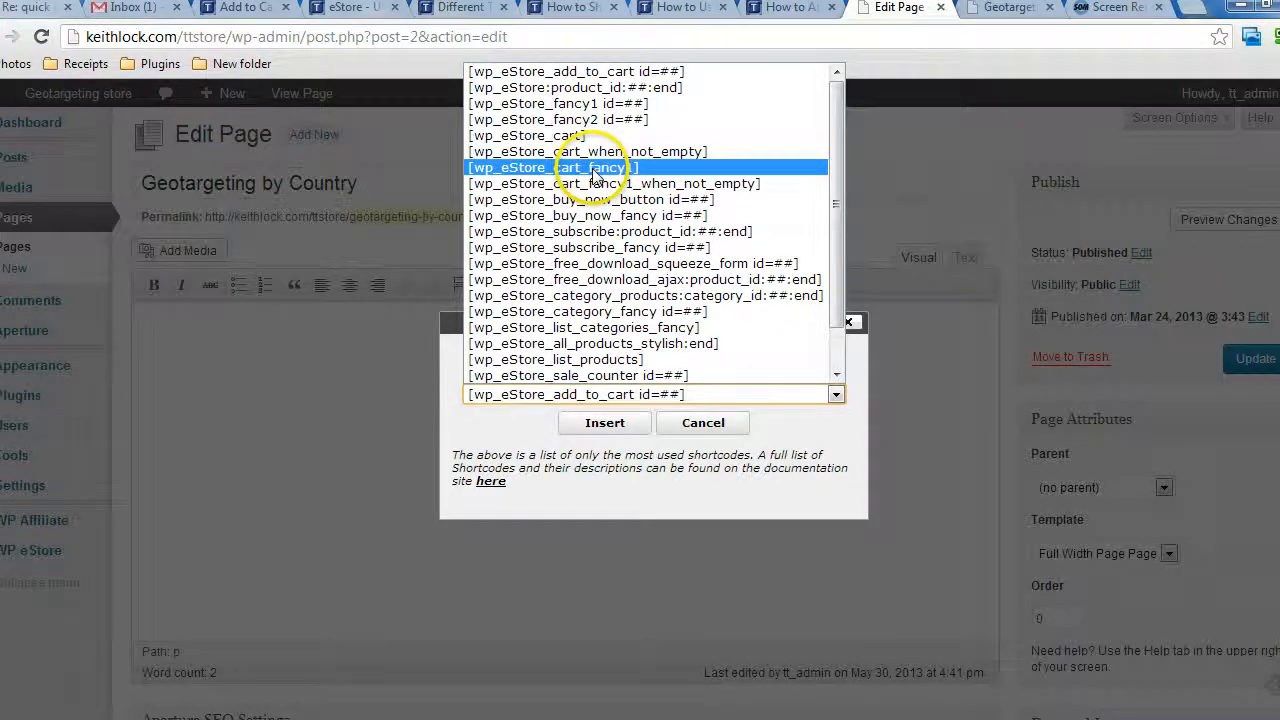
left_click(615, 104)
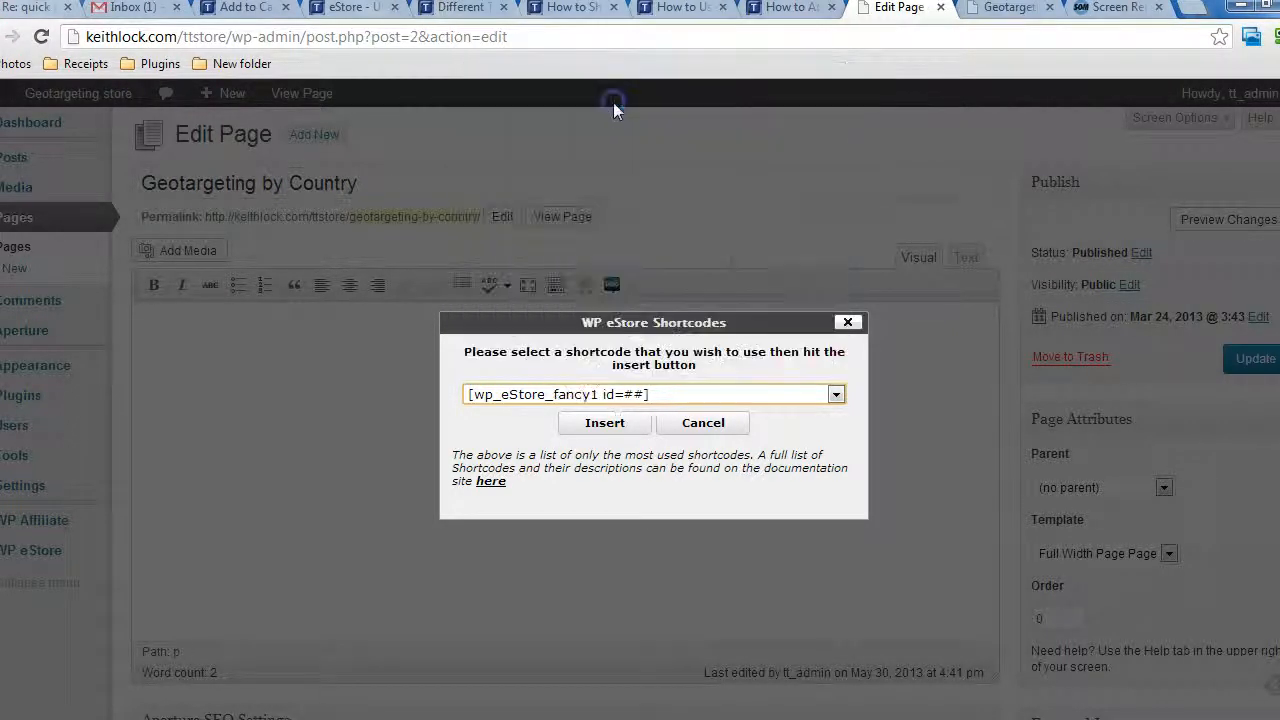
left_click(592, 428)
type("5")
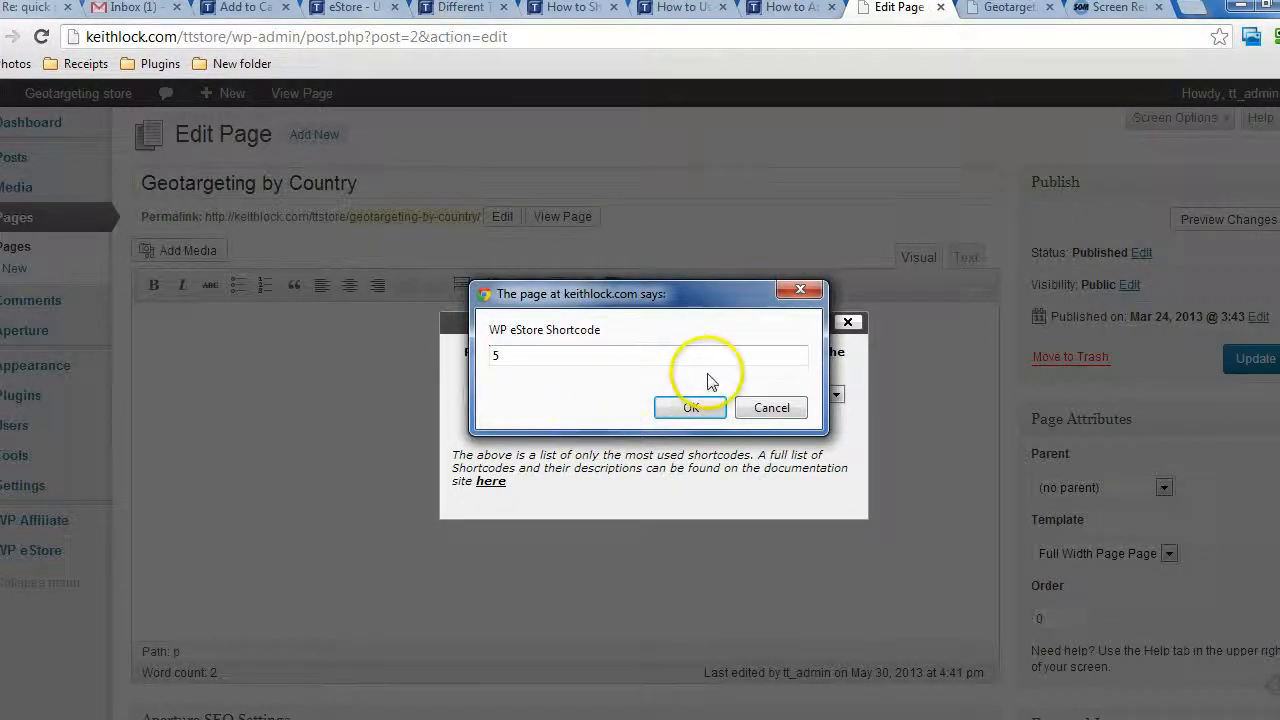
left_click(676, 406)
Step: Update the Geotargeting by Country page and reload its live store page to check the Add to Cart button
left_click(1252, 358)
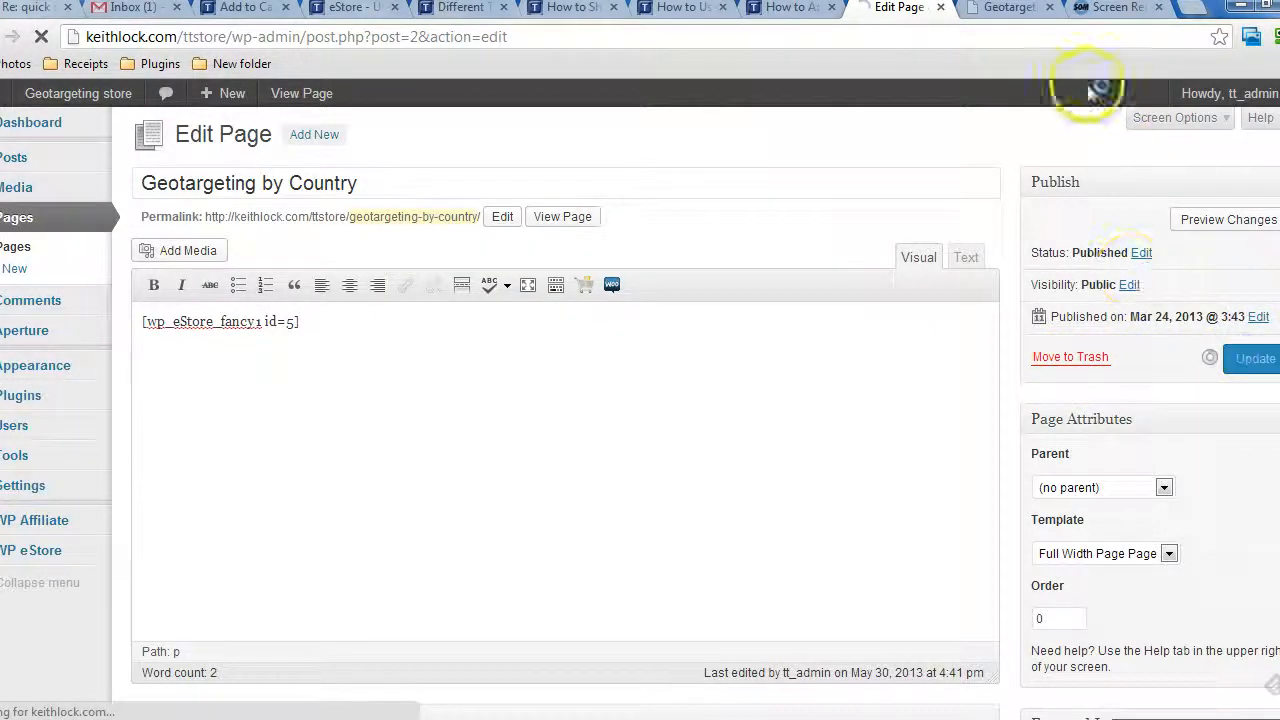
left_click(993, 8)
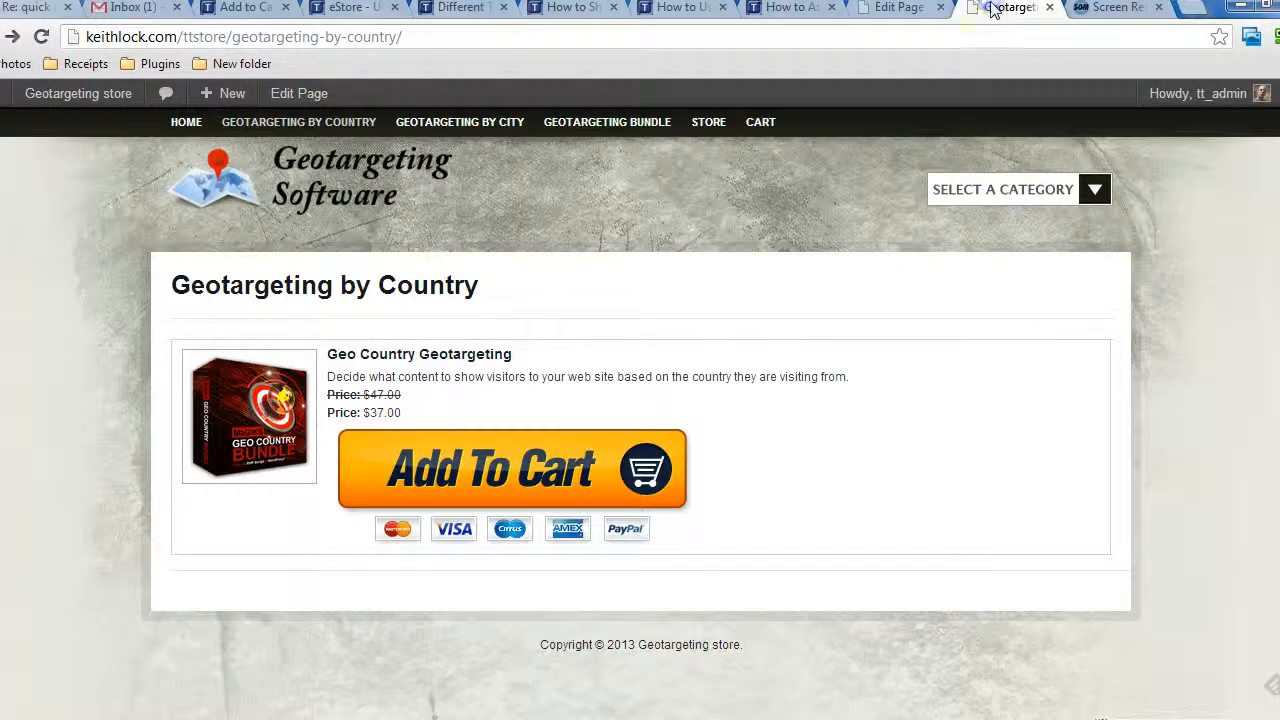
left_click(41, 36)
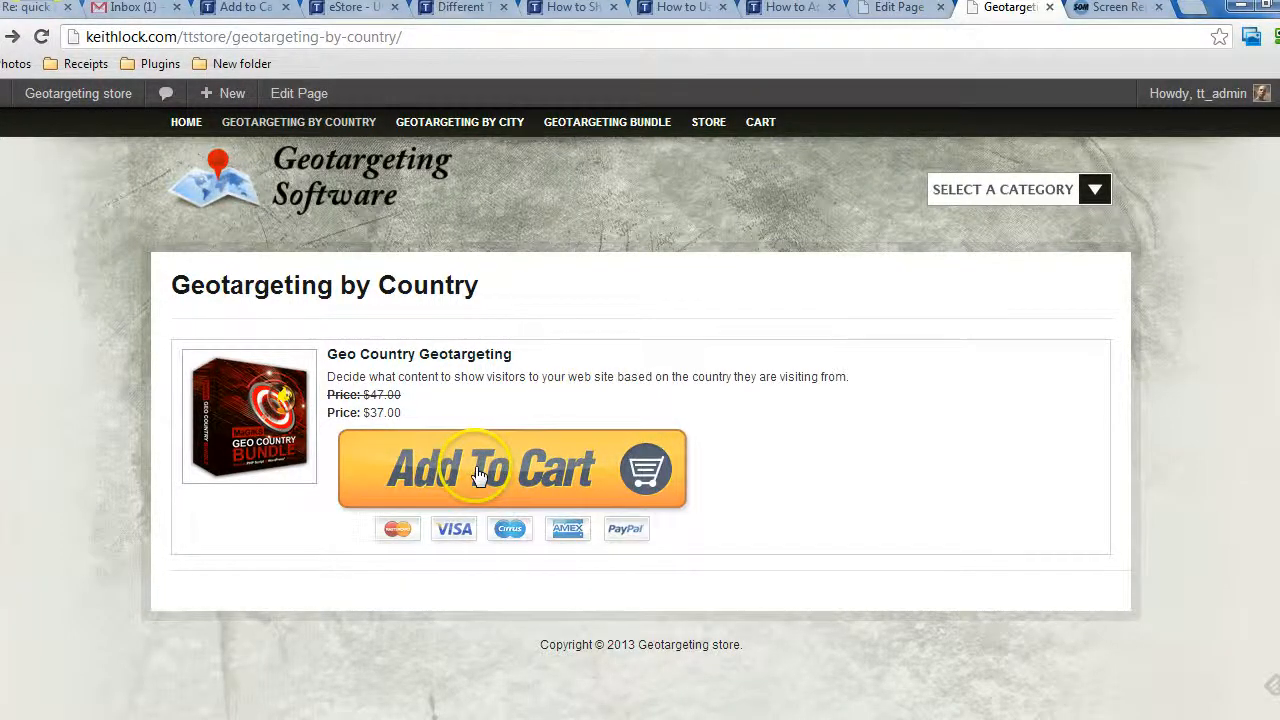
Step: Open the Cart page for editing from the site's list of pages and examine the shortcode in its content
left_click(898, 9)
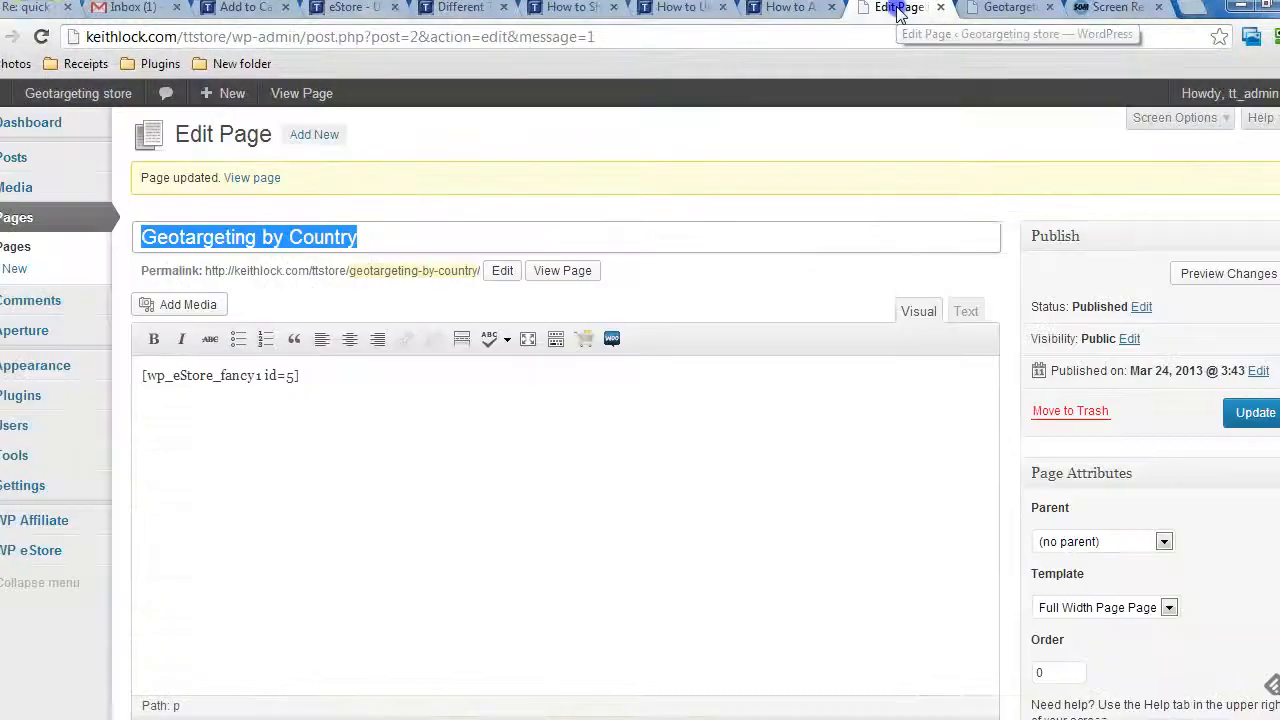
left_click(27, 250)
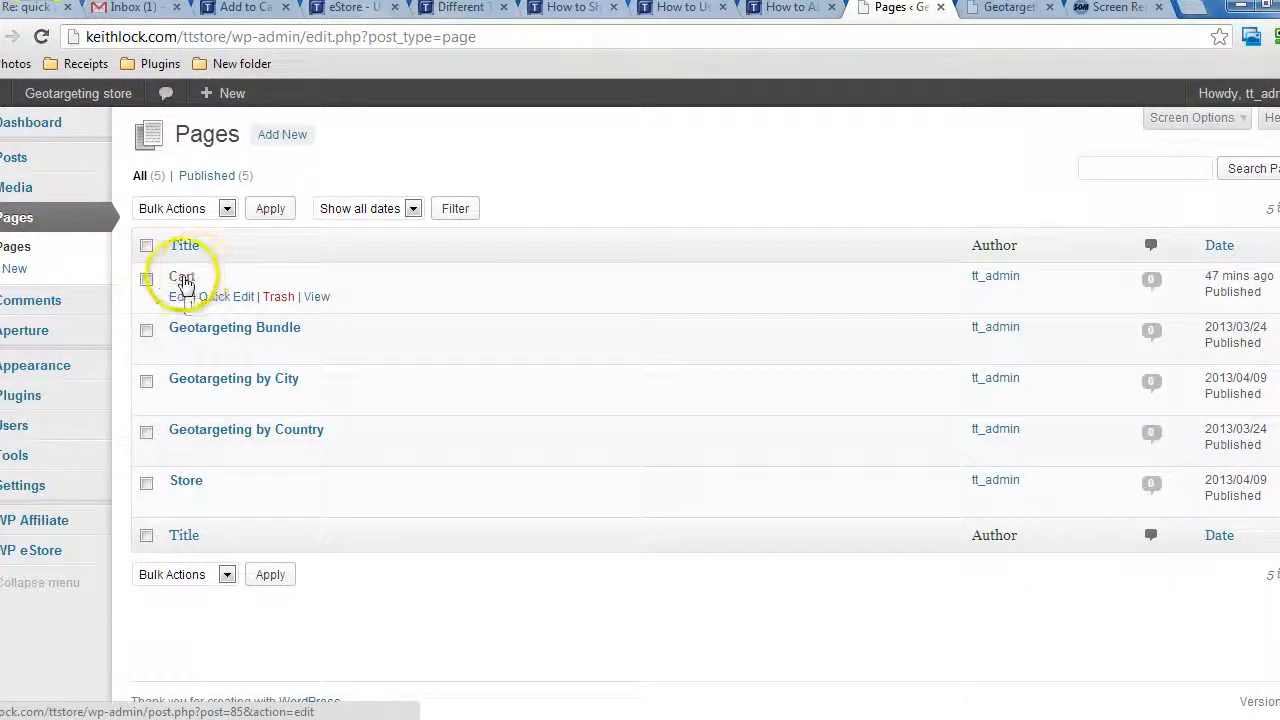
left_click(178, 300)
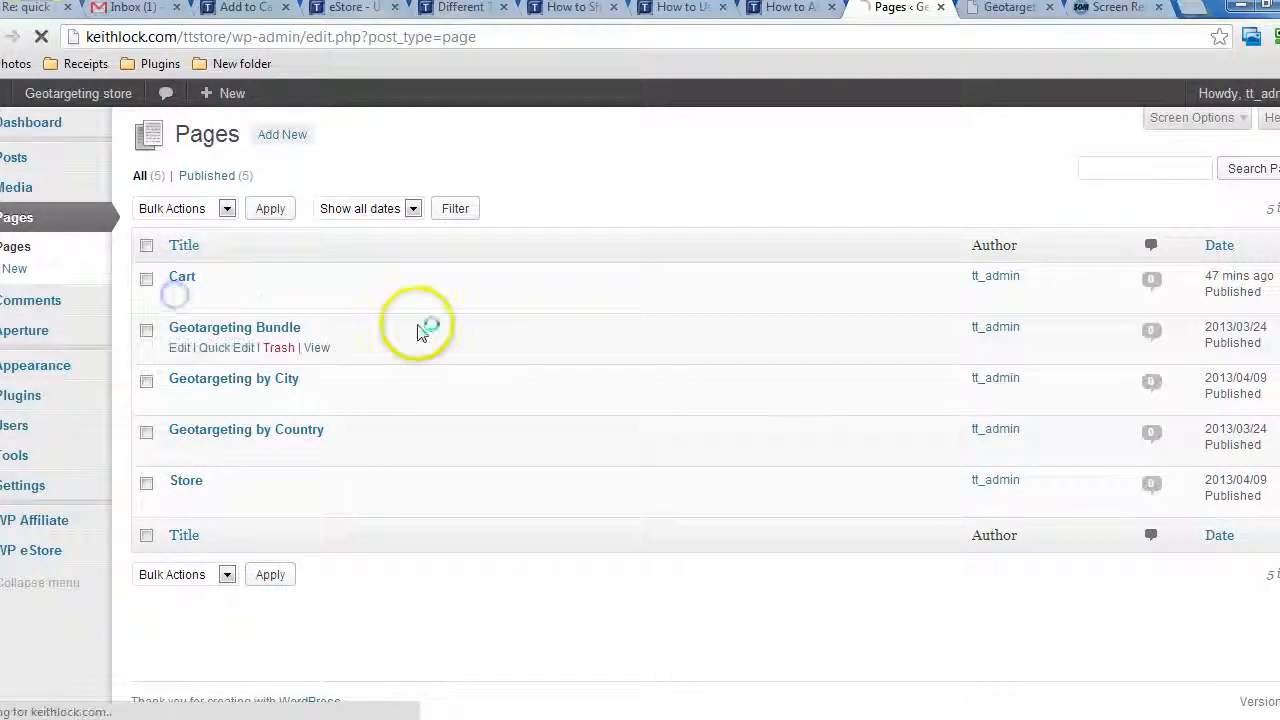
left_click_drag(365, 323, 150, 322)
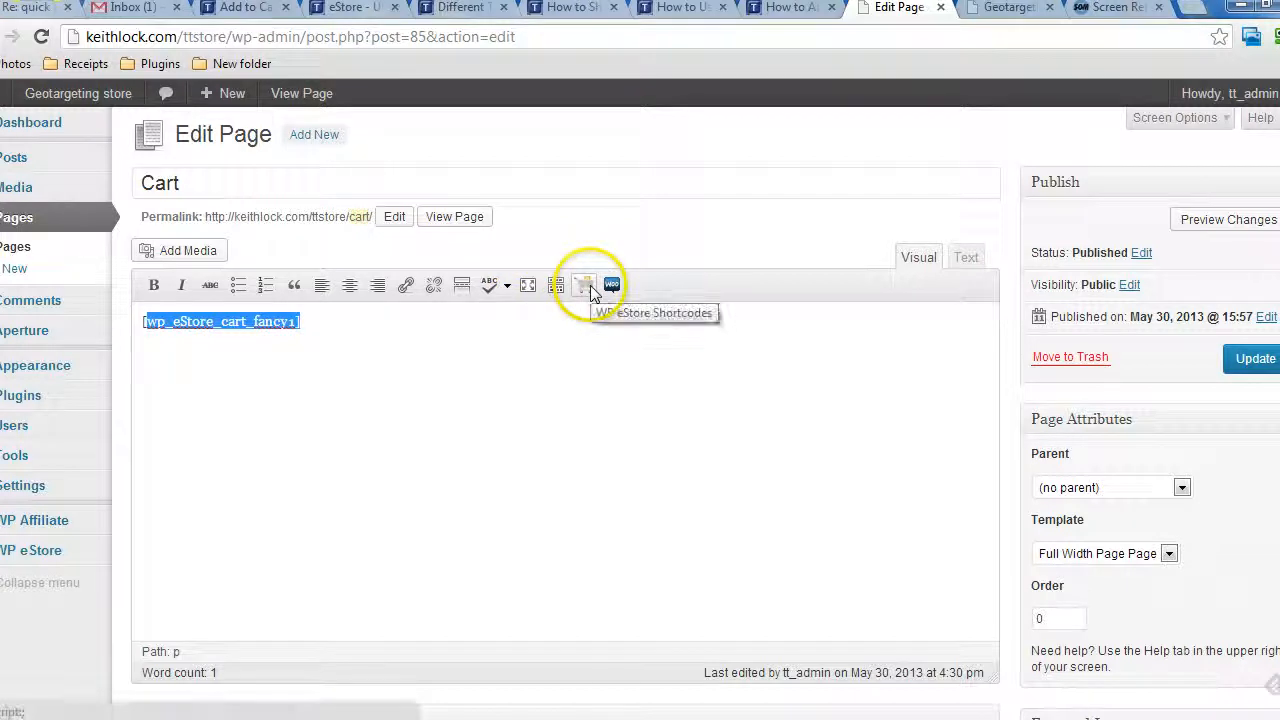
left_click(255, 328)
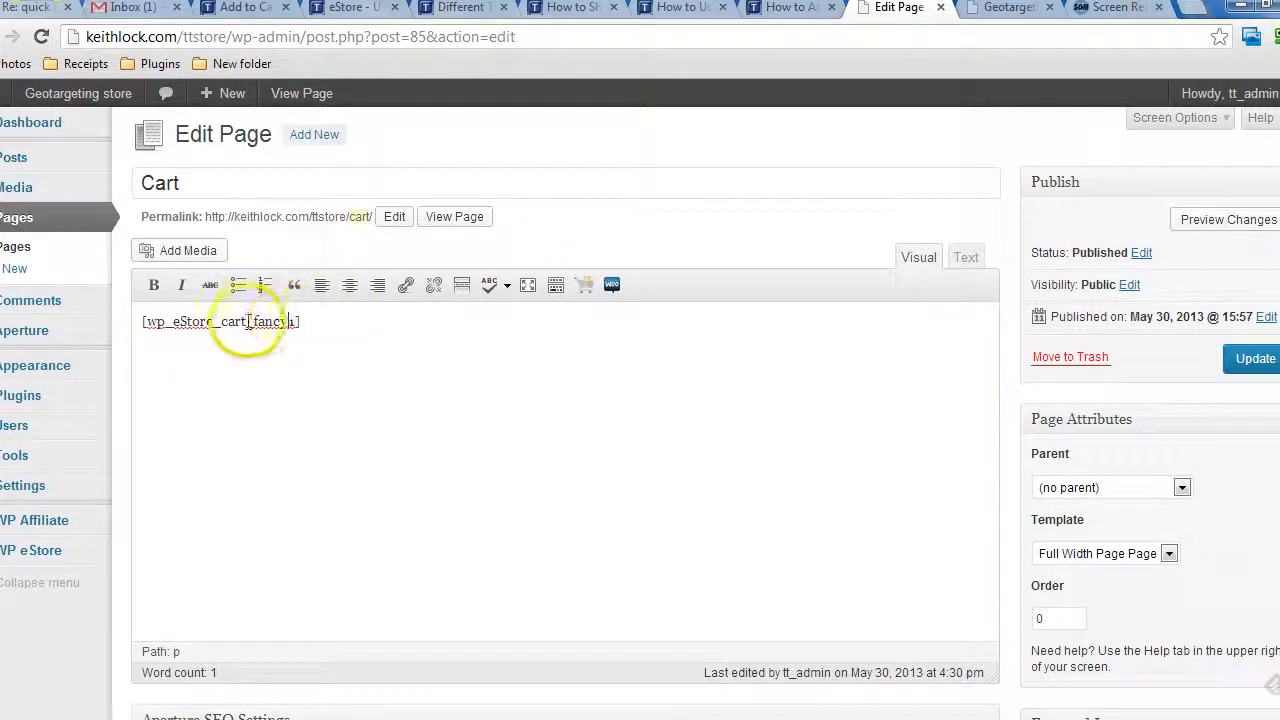
Step: Add the Geo Country Geotargeting product to the cart from its live store page and open the store's Cart page
left_click(980, 8)
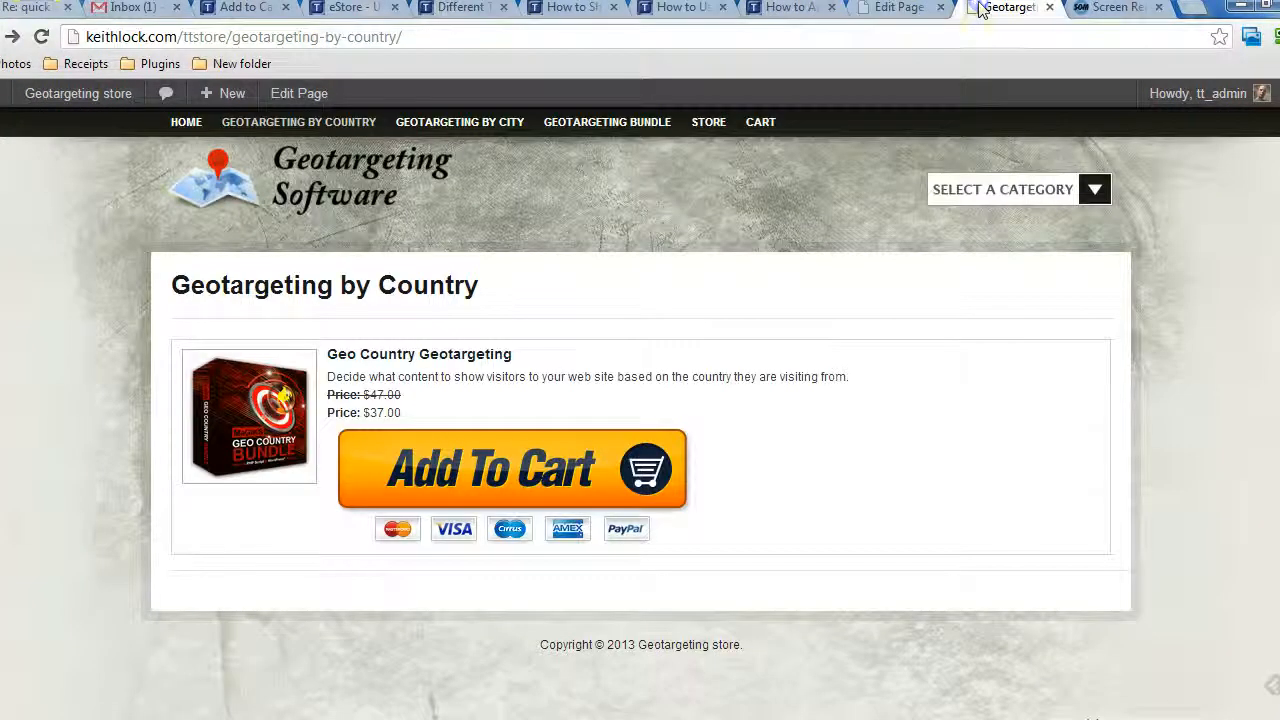
left_click(343, 122)
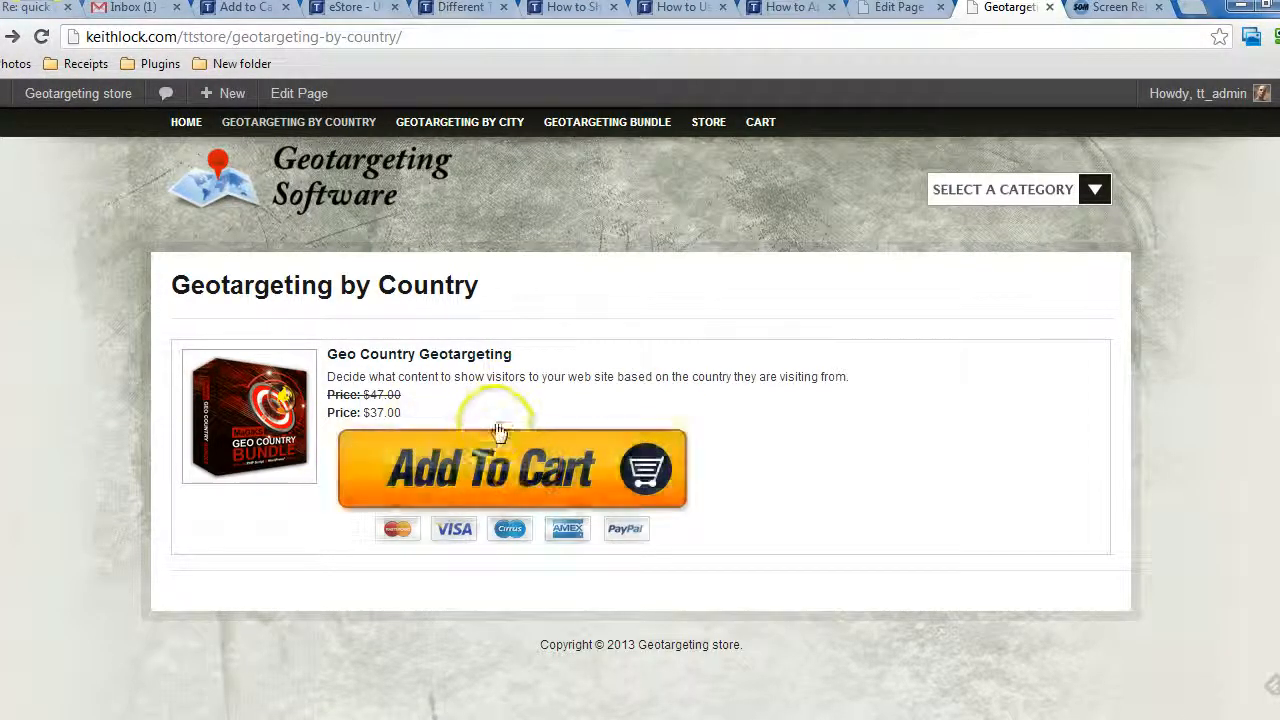
left_click(477, 478)
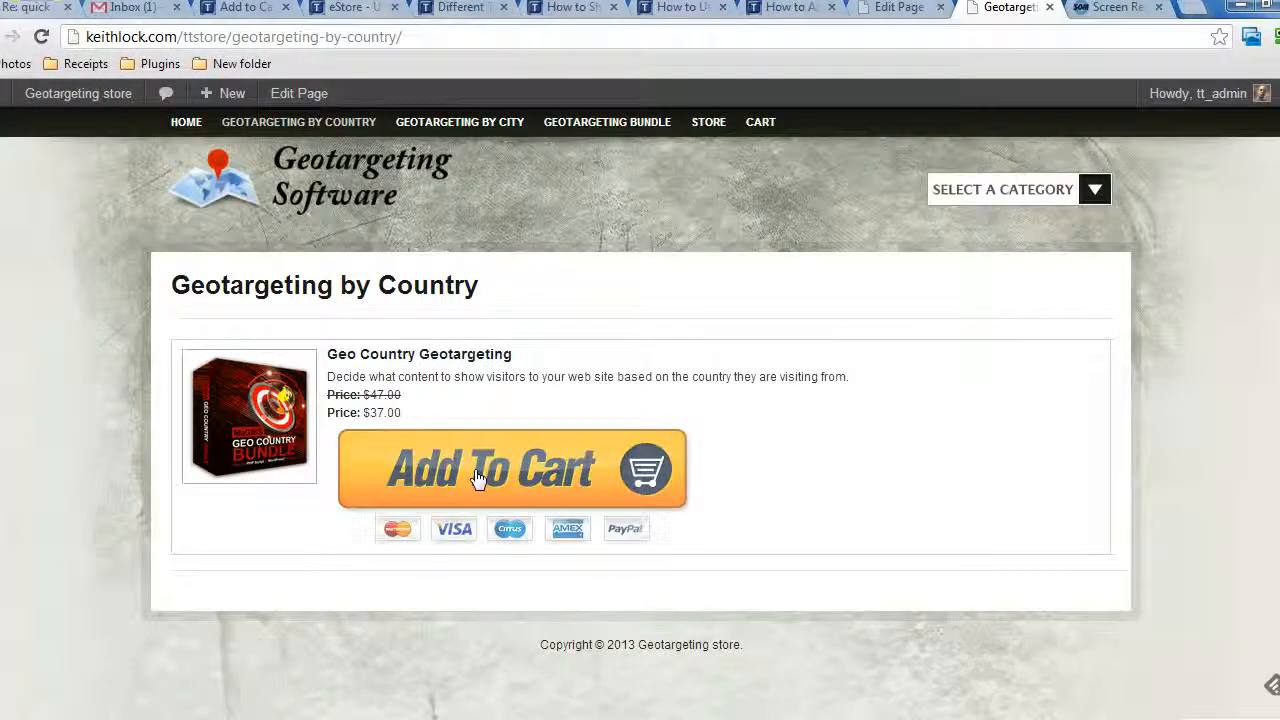
left_click(764, 122)
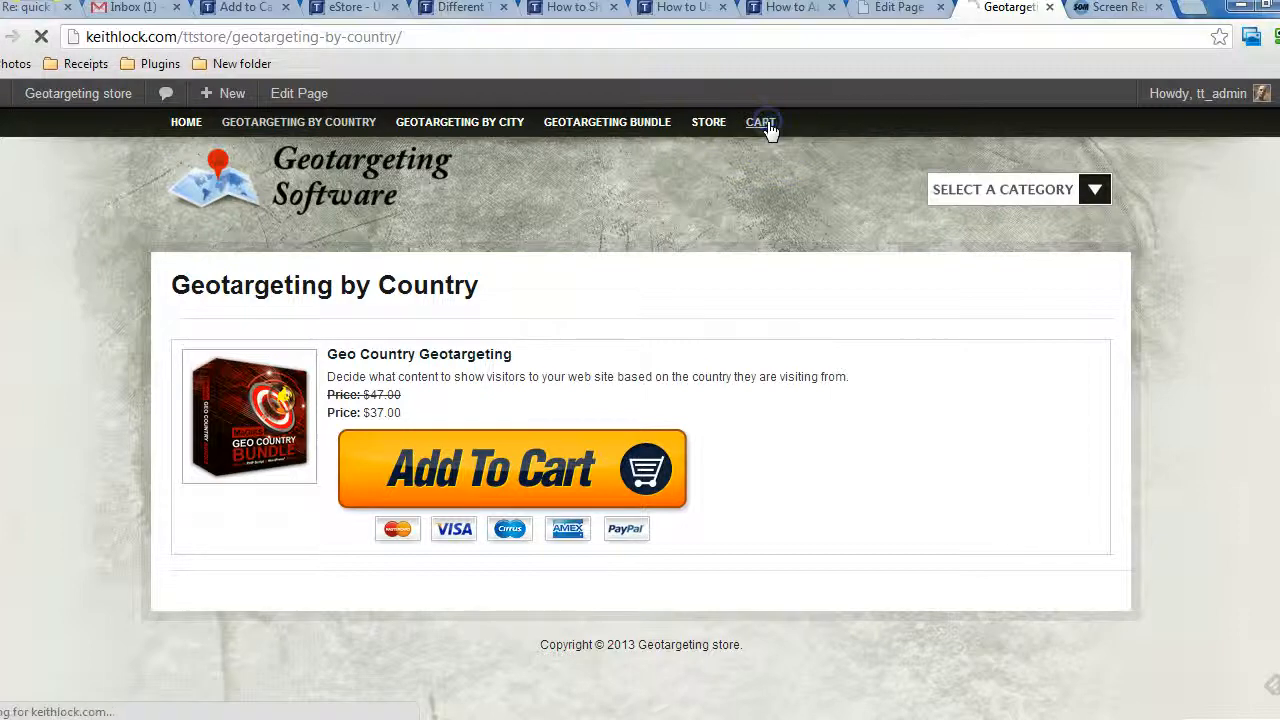